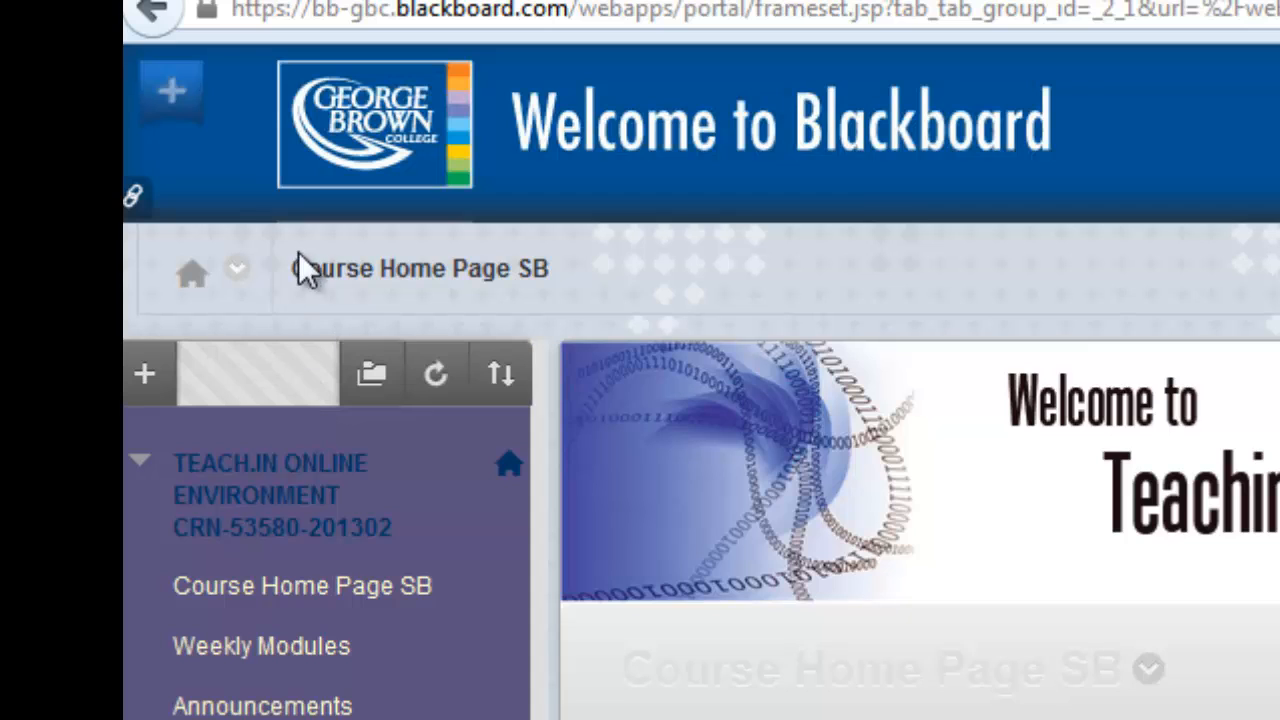
# Step: Start adding a tool link to the course menu and name it "Discussion board"
pyautogui.click(145, 376)
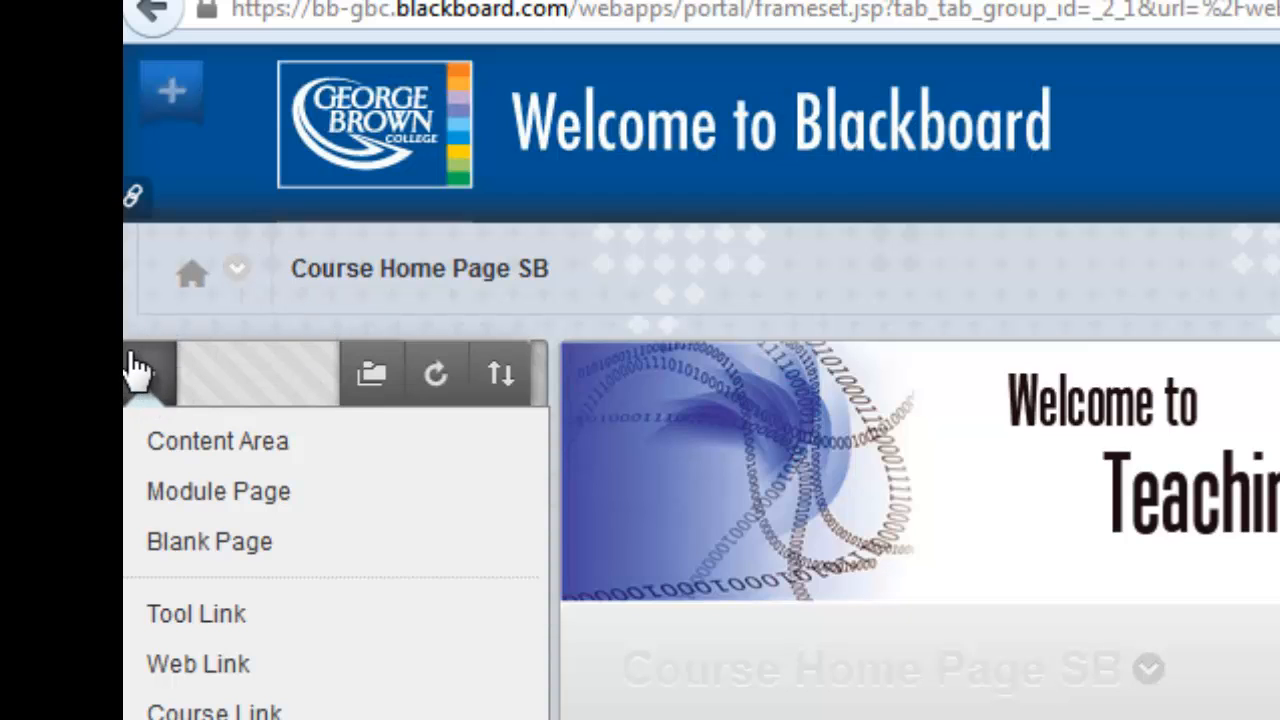
pyautogui.moveTo(144, 355)
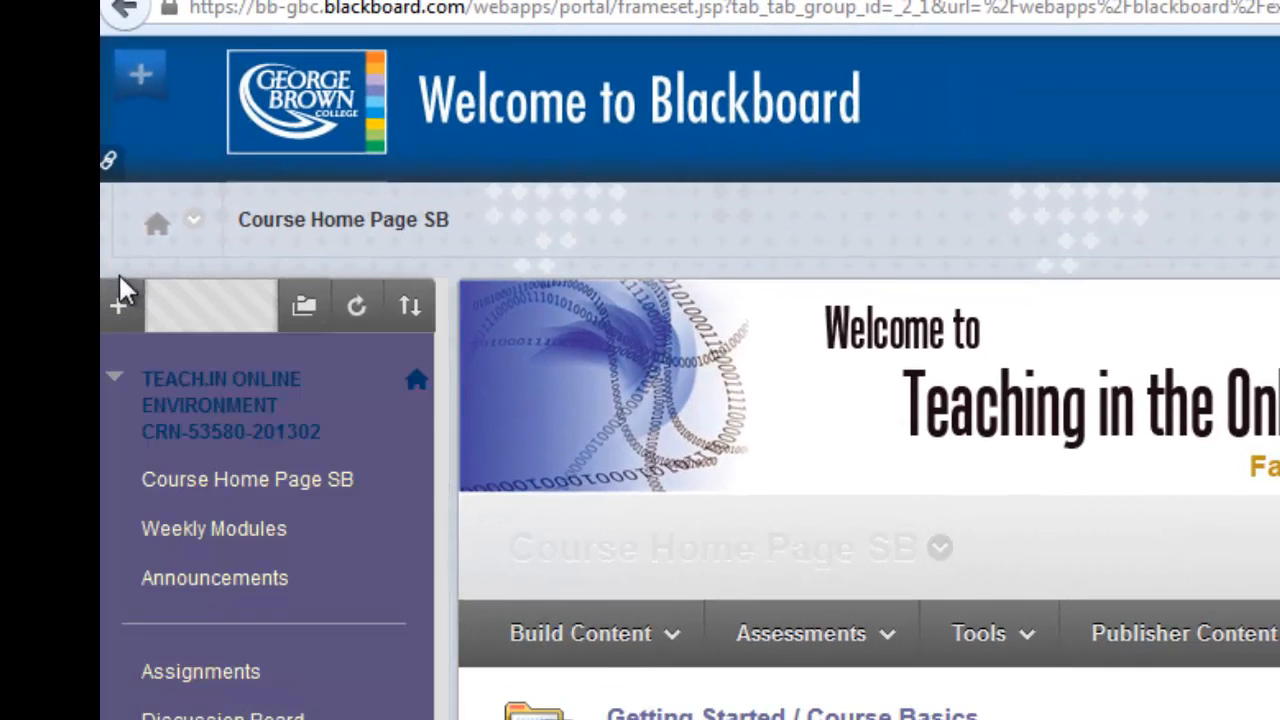
pyautogui.moveTo(146, 367)
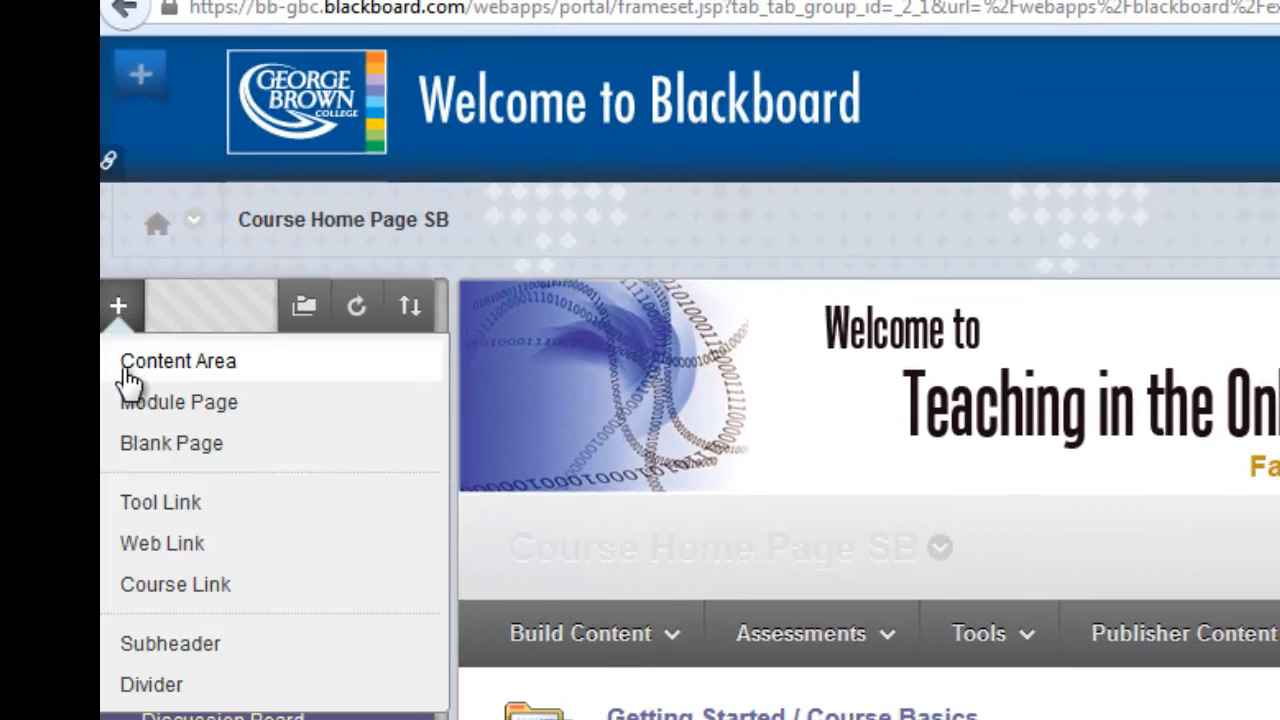
pyautogui.click(222, 506)
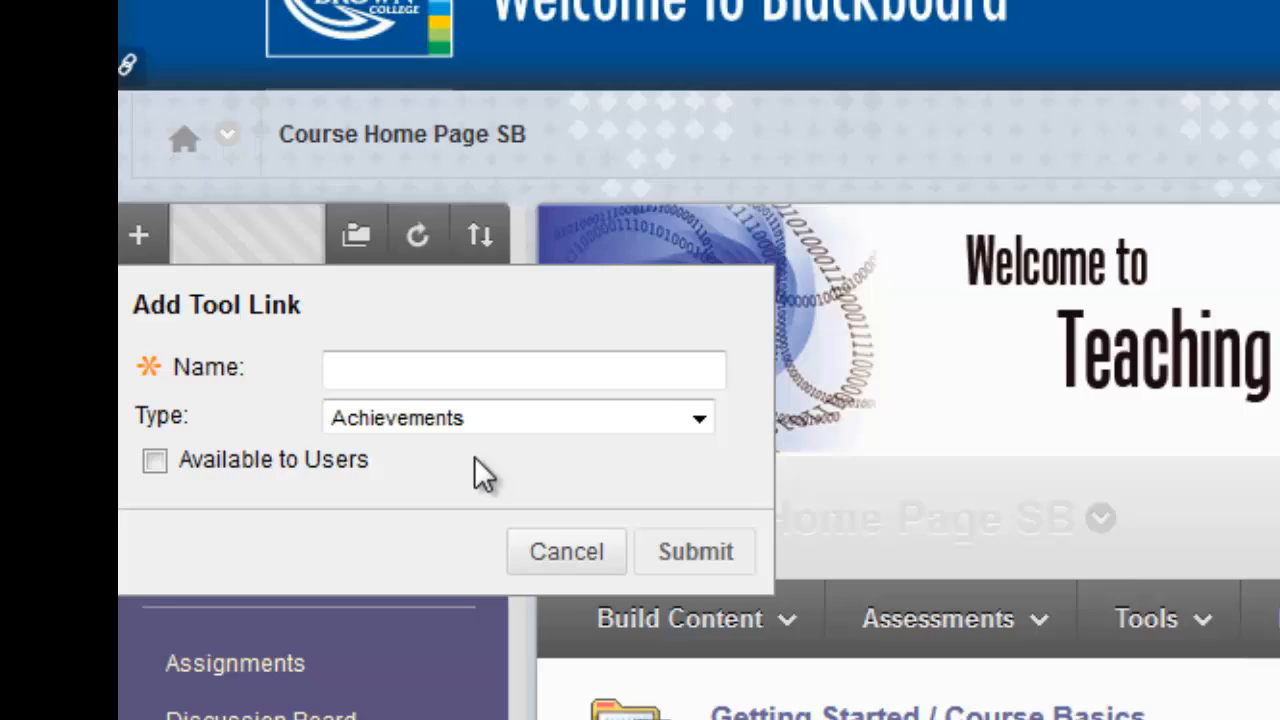
pyautogui.click(467, 369)
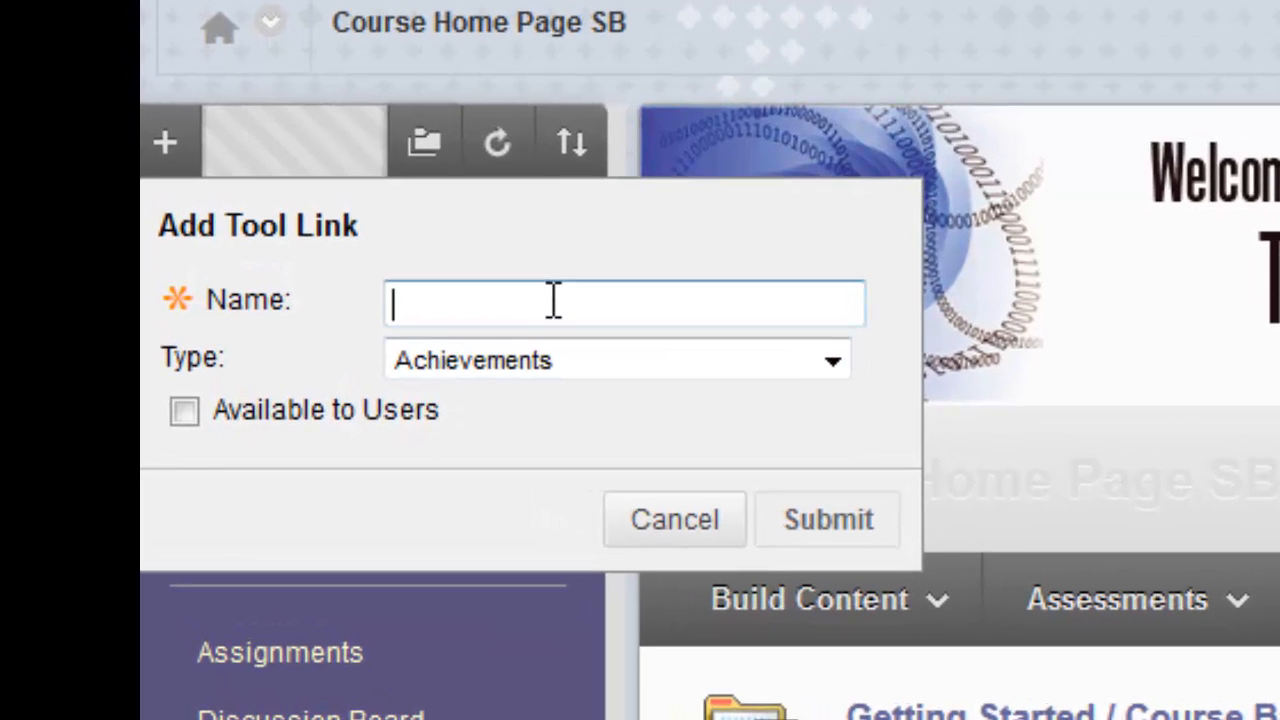
pyautogui.write('Di')
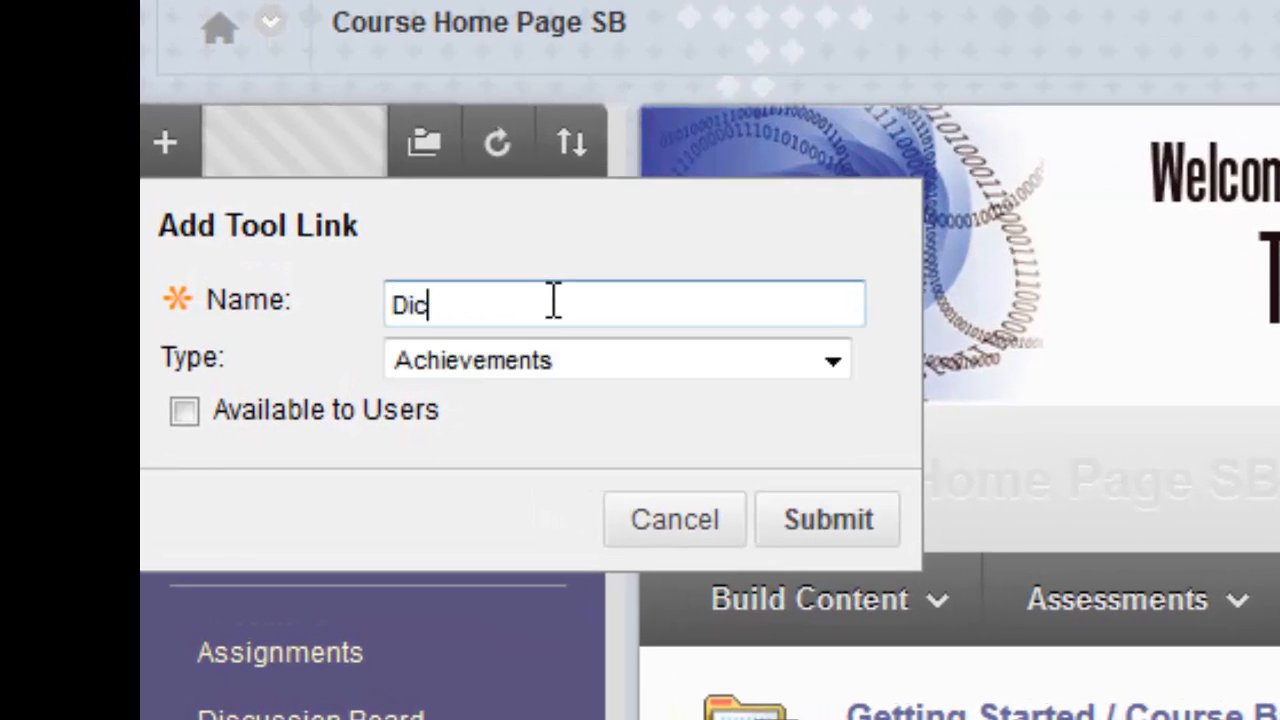
pyautogui.write('s')
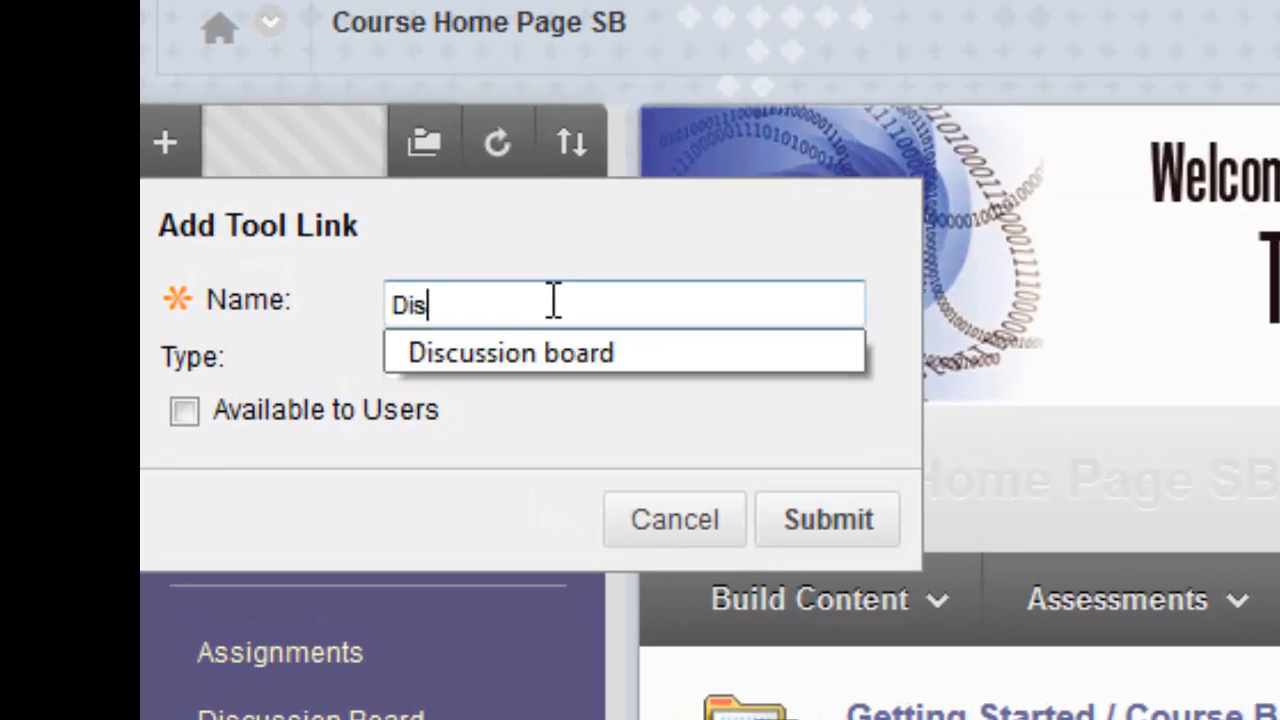
pyautogui.click(537, 356)
# Step: Set the new link's type to Discussion Board, make it available to users and submit it
pyautogui.click(568, 362)
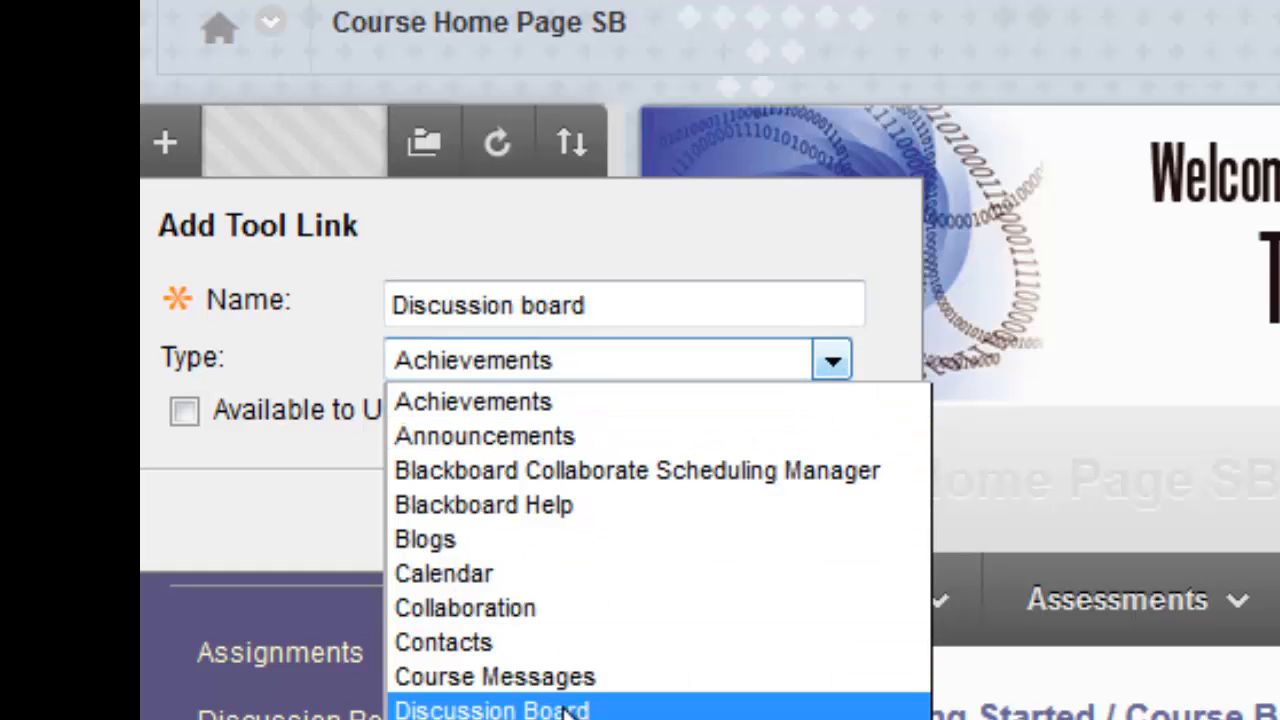
pyautogui.click(492, 709)
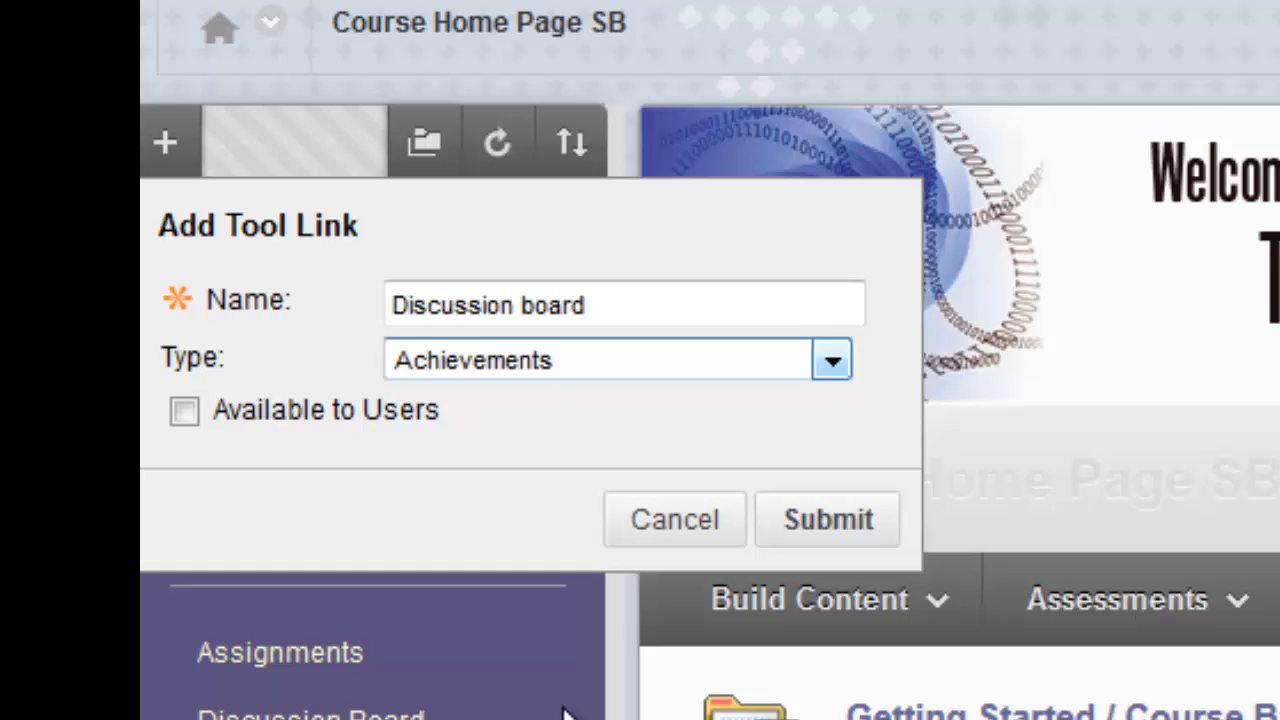
pyautogui.click(239, 410)
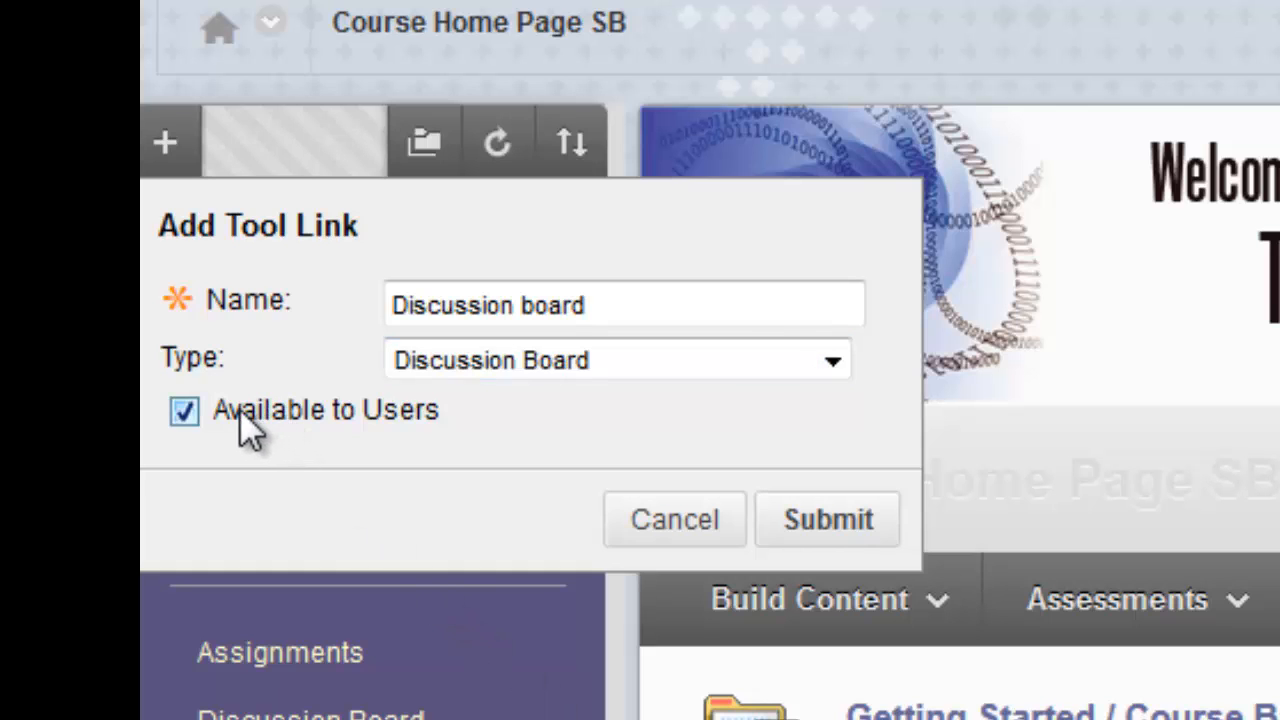
pyautogui.click(842, 528)
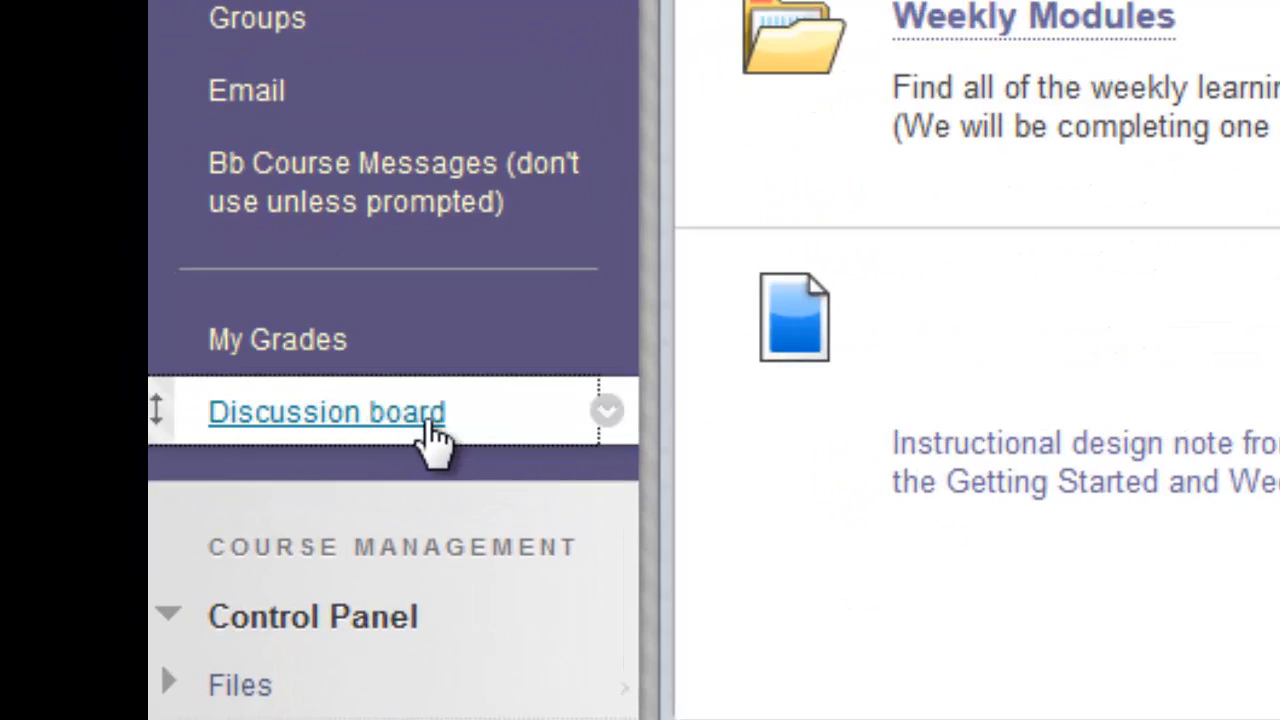
# Step: Rename the "Discussion board" link below My Grades to "Discussion Board" and save the new name
pyautogui.click(607, 414)
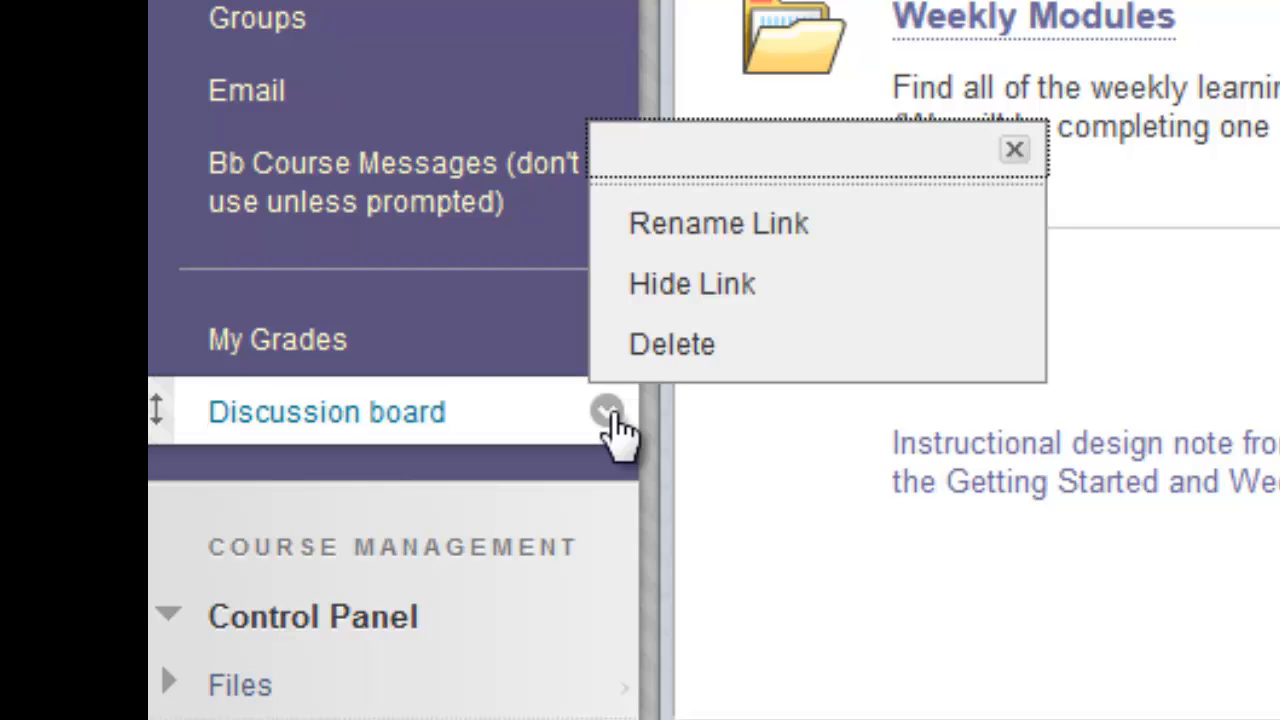
pyautogui.click(722, 248)
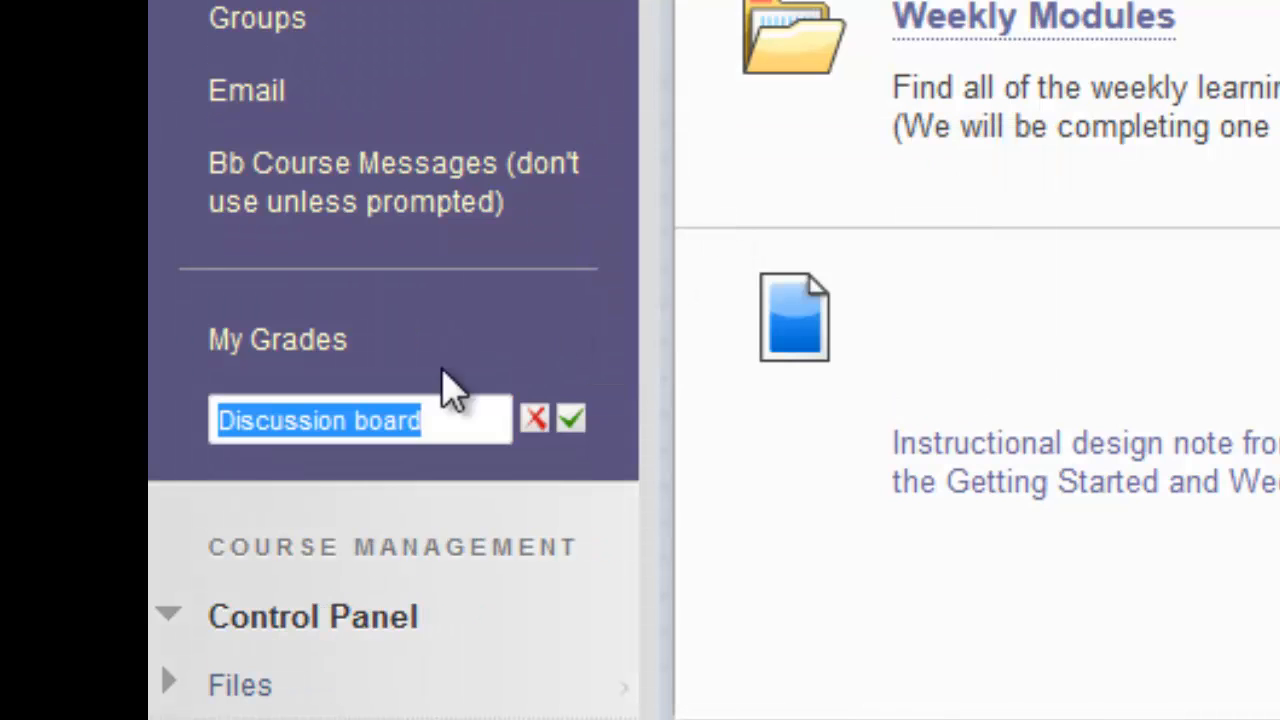
pyautogui.click(369, 421)
pyautogui.press('BackSpace')
pyautogui.write('B')
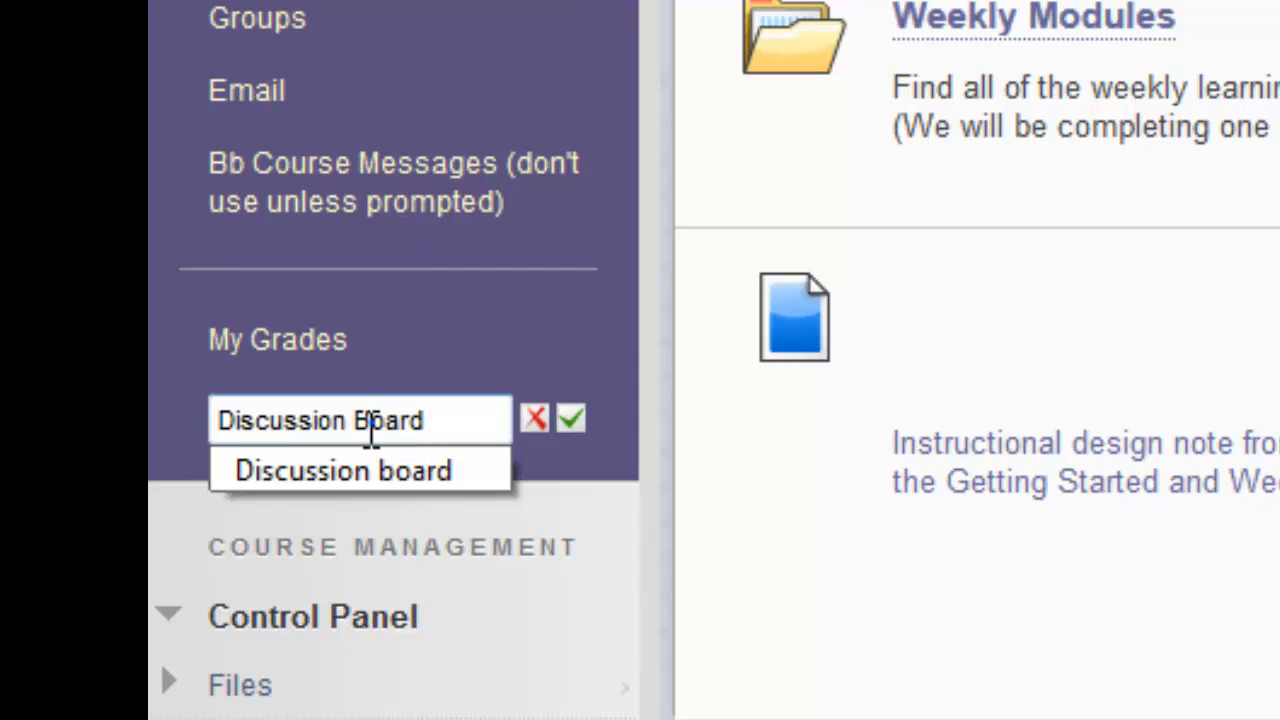
pyautogui.click(466, 425)
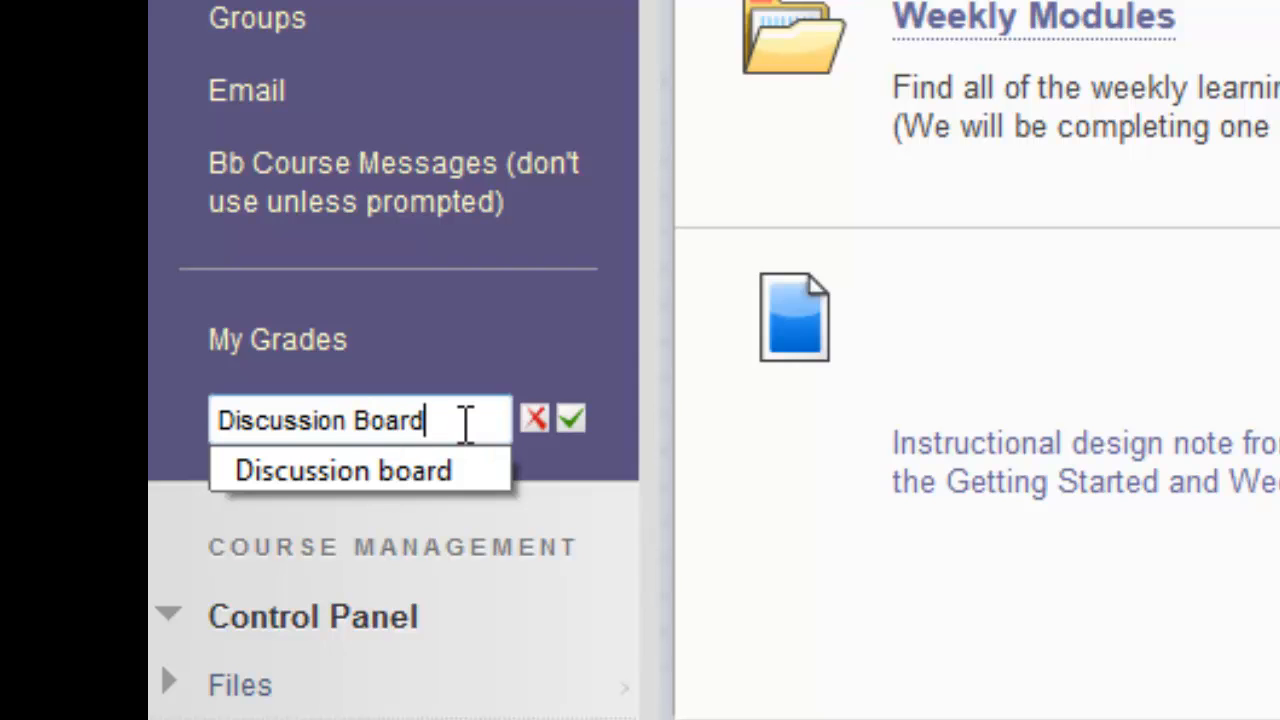
pyautogui.click(571, 421)
# Step: Move the Discussion Board link up the course menu to between Quizzes & Tests and Journal
pyautogui.scroll(-2, 565, 470)
pyautogui.scroll(-8, 560, 485)
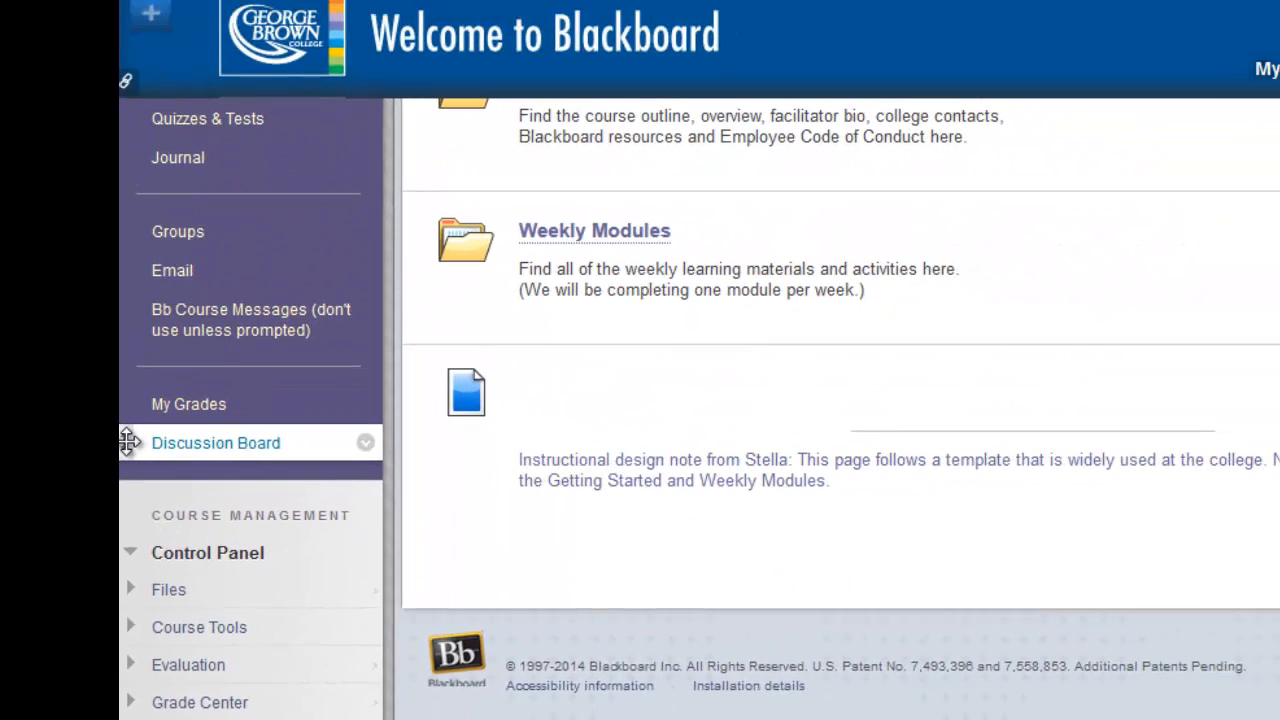
pyautogui.moveTo(128, 443); pyautogui.dragTo(131, 351)
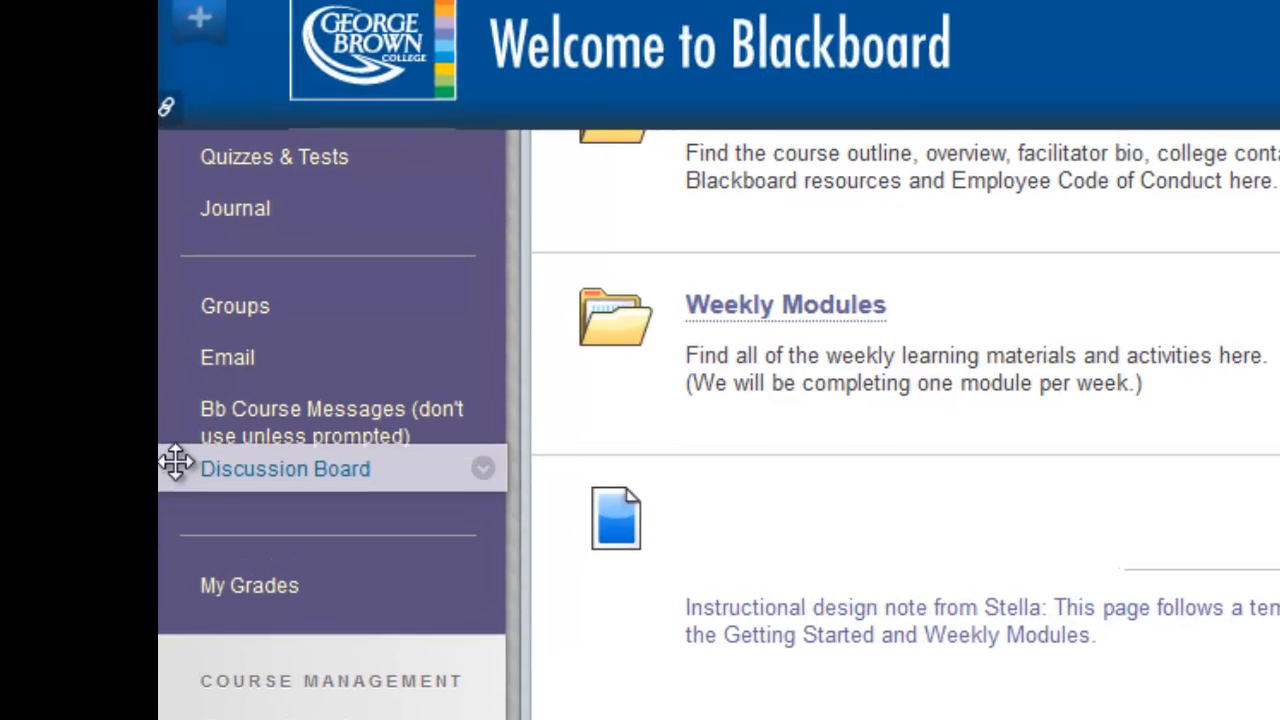
pyautogui.moveTo(175, 461); pyautogui.dragTo(186, 272)
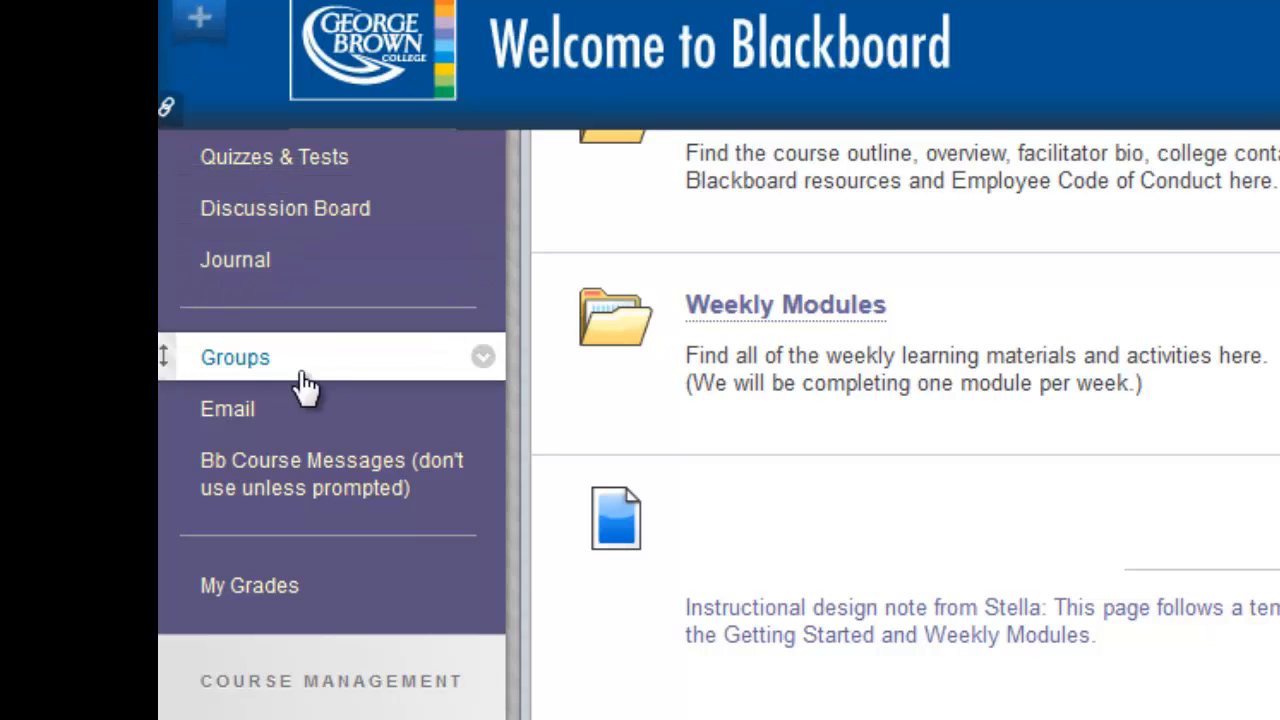
# Step: Open the course's Discussion Board and start a new forum named "Week 3: How to Create Forums"
pyautogui.click(328, 212)
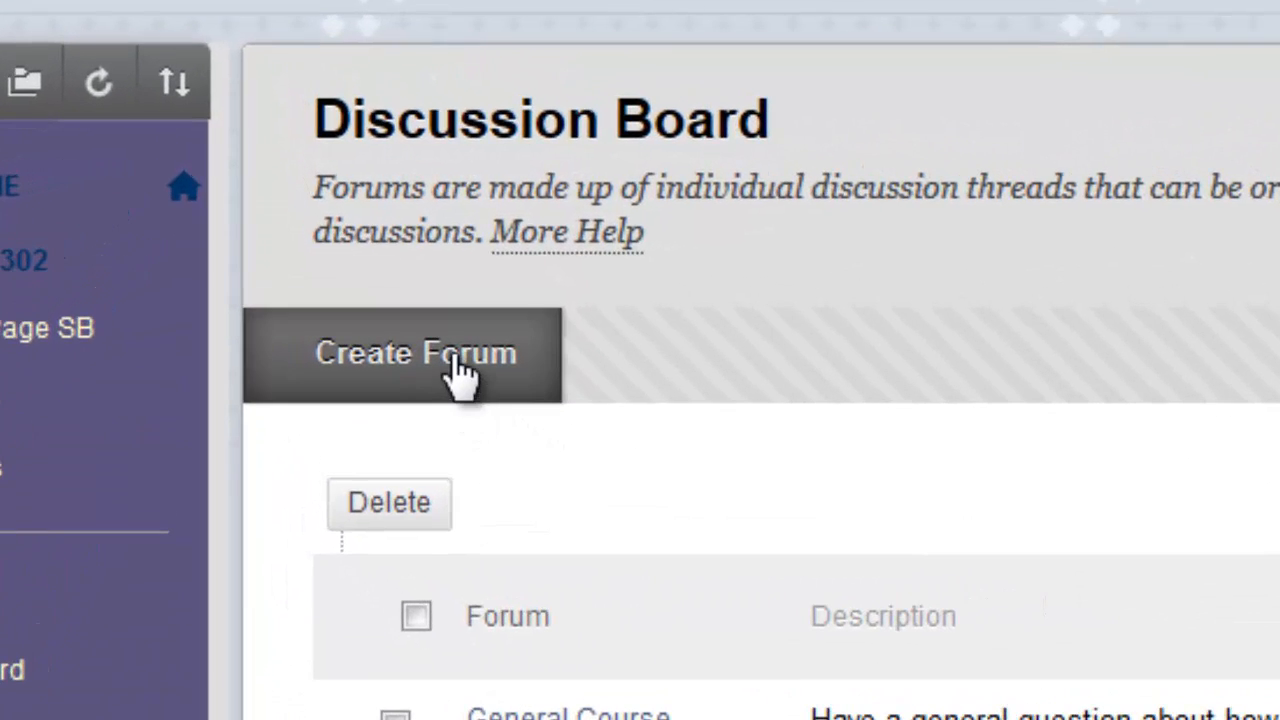
pyautogui.click(460, 372)
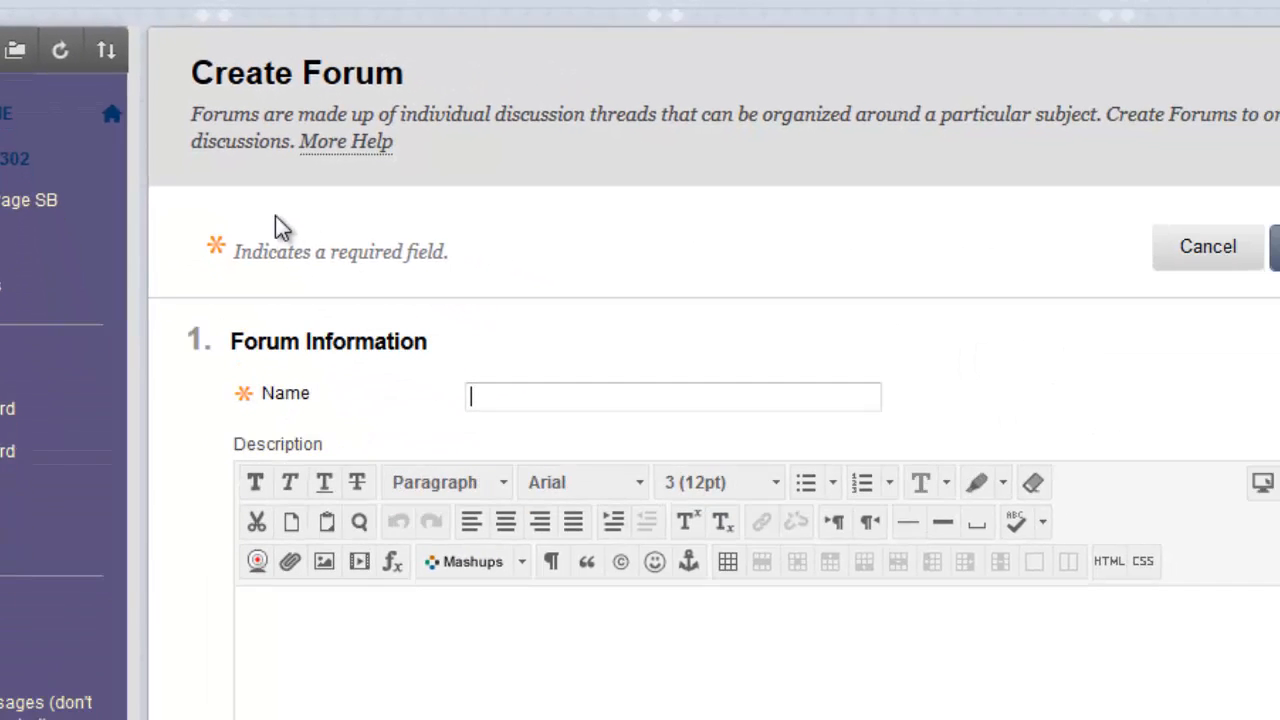
pyautogui.scroll(-3, 562, 223)
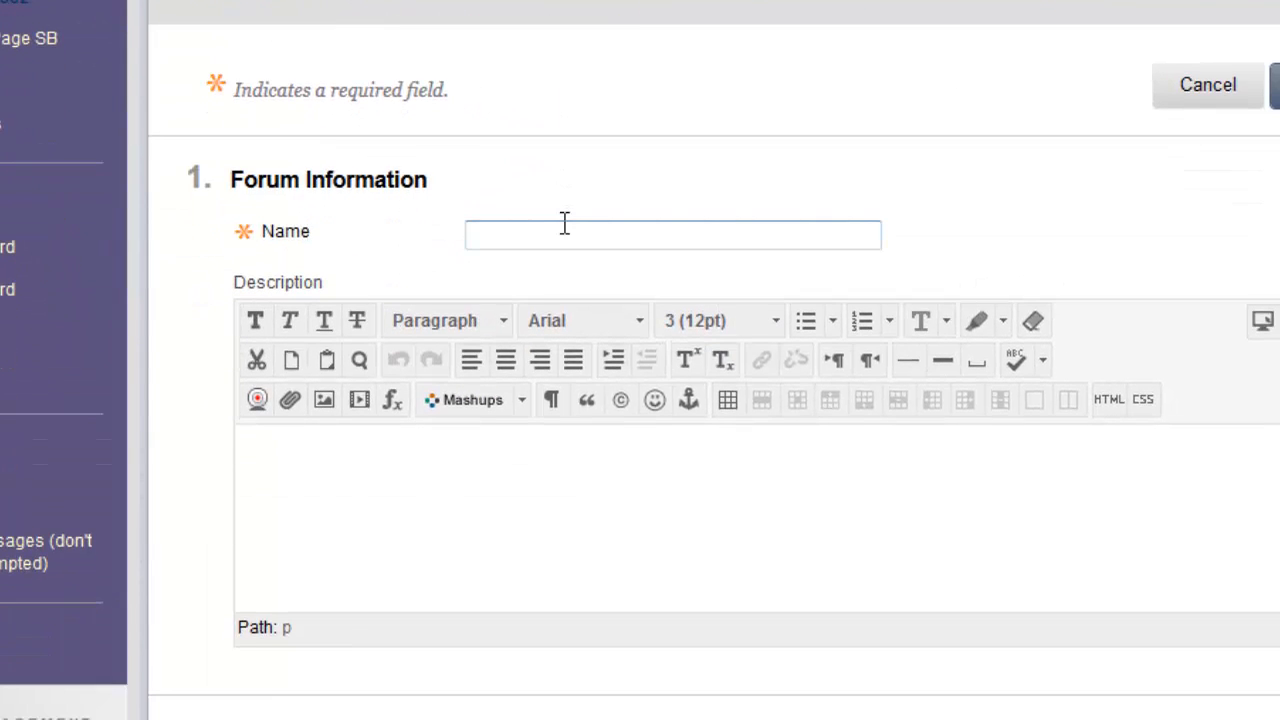
pyautogui.write('We')
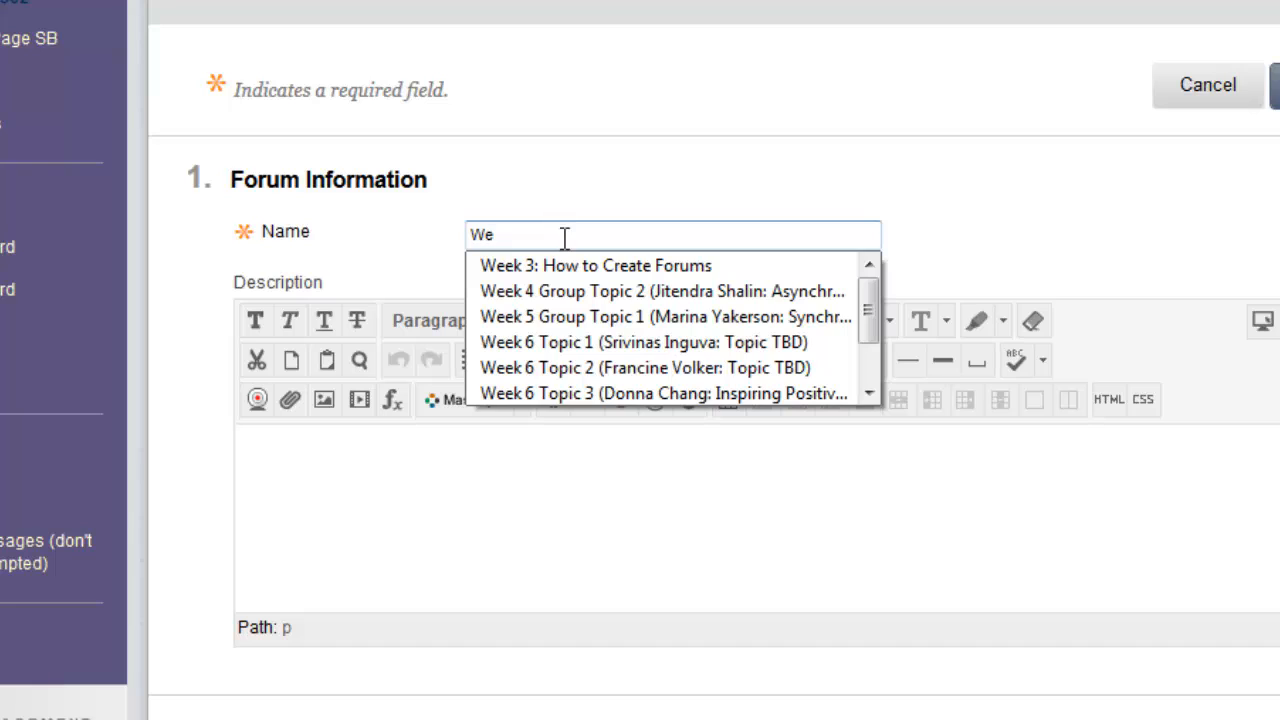
pyautogui.write('ek 3: How to Create Forums')
# Step: Enter "description... prompt" as the forum's description
pyautogui.click(532, 497)
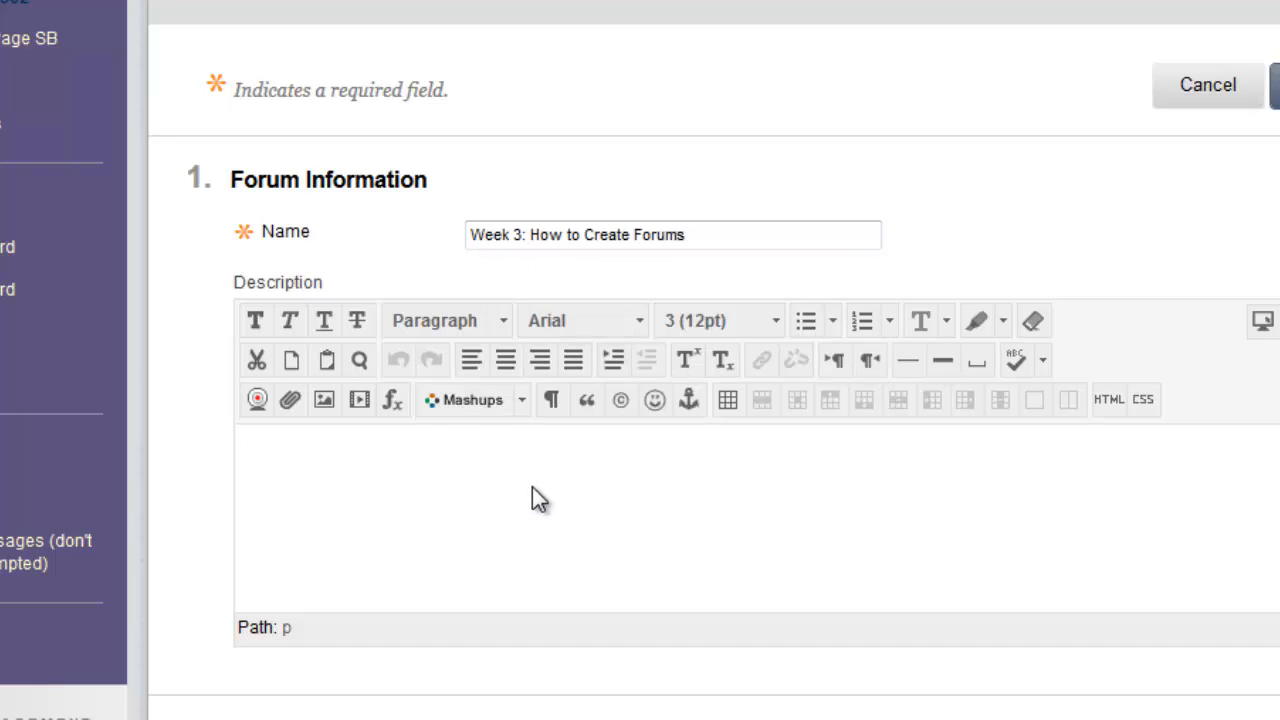
pyautogui.write('des')
pyautogui.write('criptio')
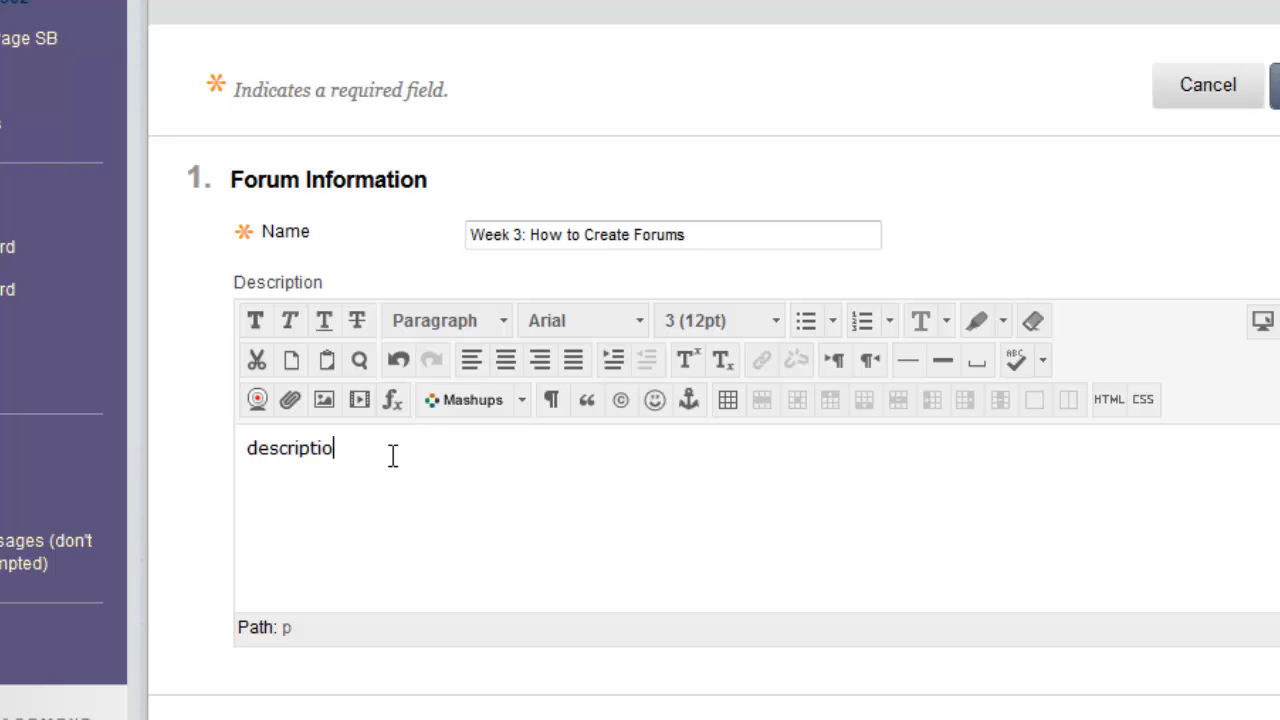
pyautogui.write('n... prompt')
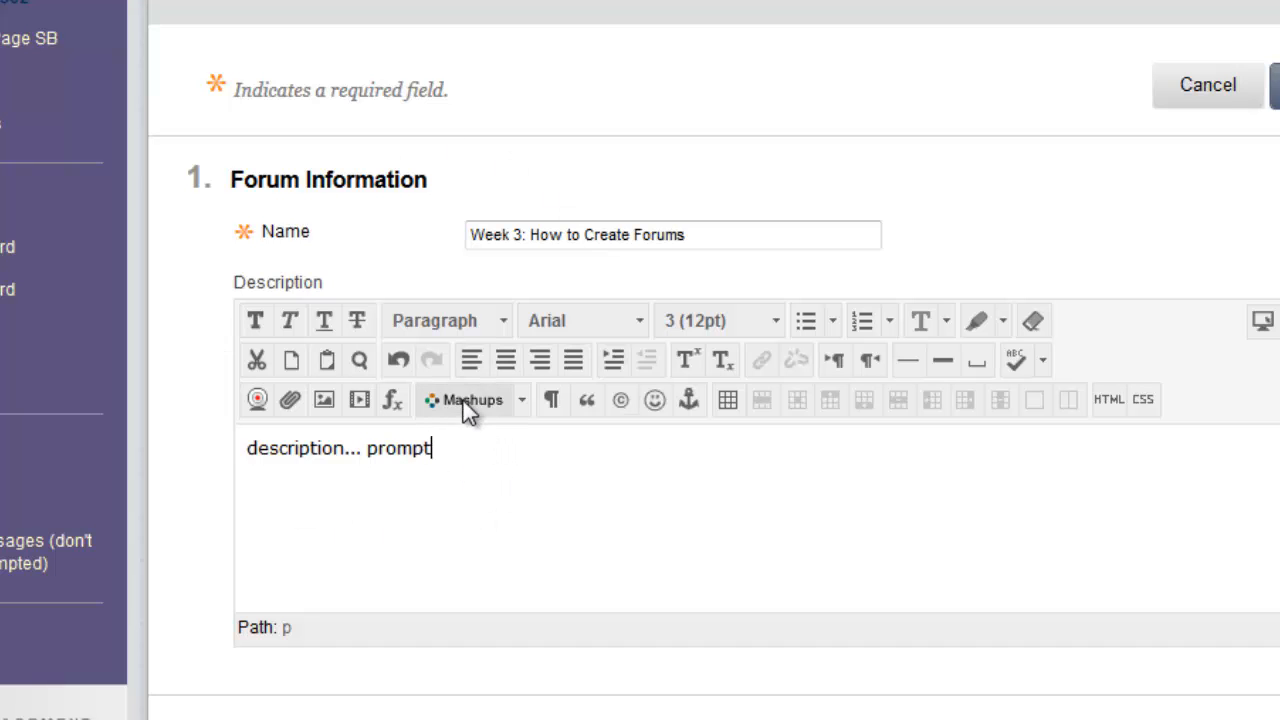
# Step: Try the Display After and Display Until restrictions in the forum availability settings, and clear both again
pyautogui.scroll(-2, 491, 435)
pyautogui.scroll(-2, 525, 362)
pyautogui.scroll(-2, 529, 377)
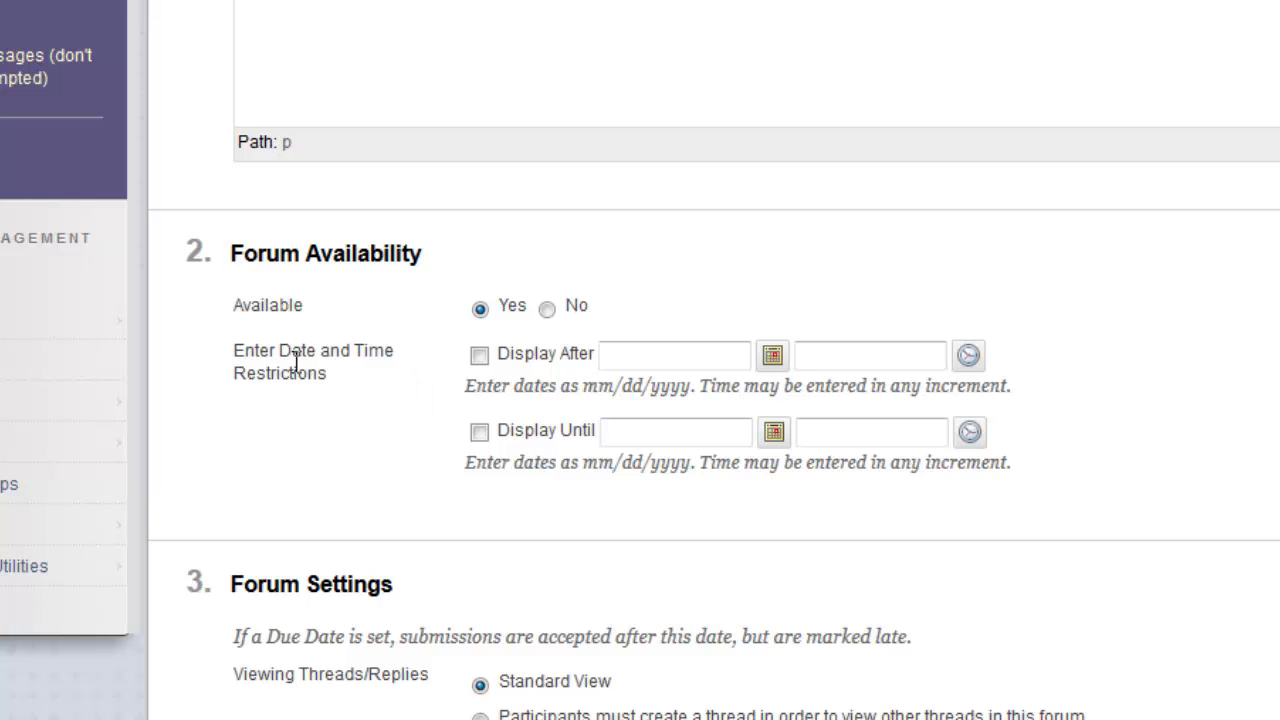
pyautogui.scroll(-3, 363, 400)
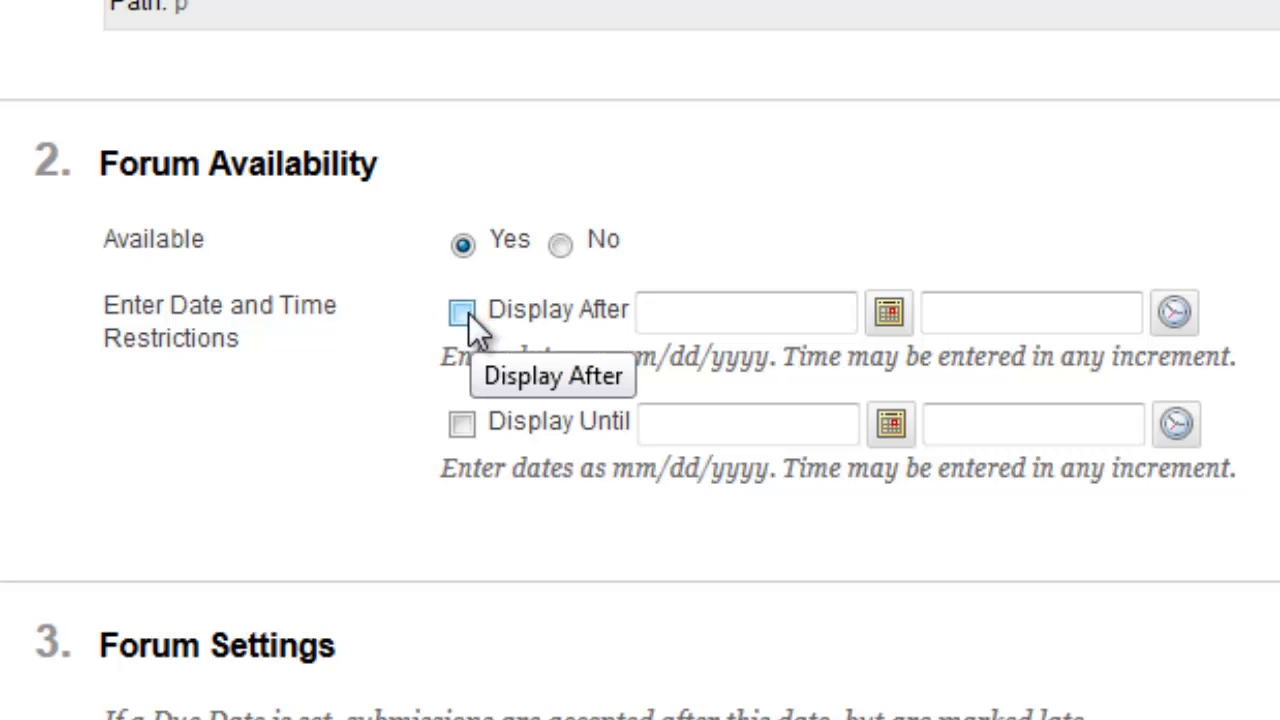
pyautogui.click(466, 313)
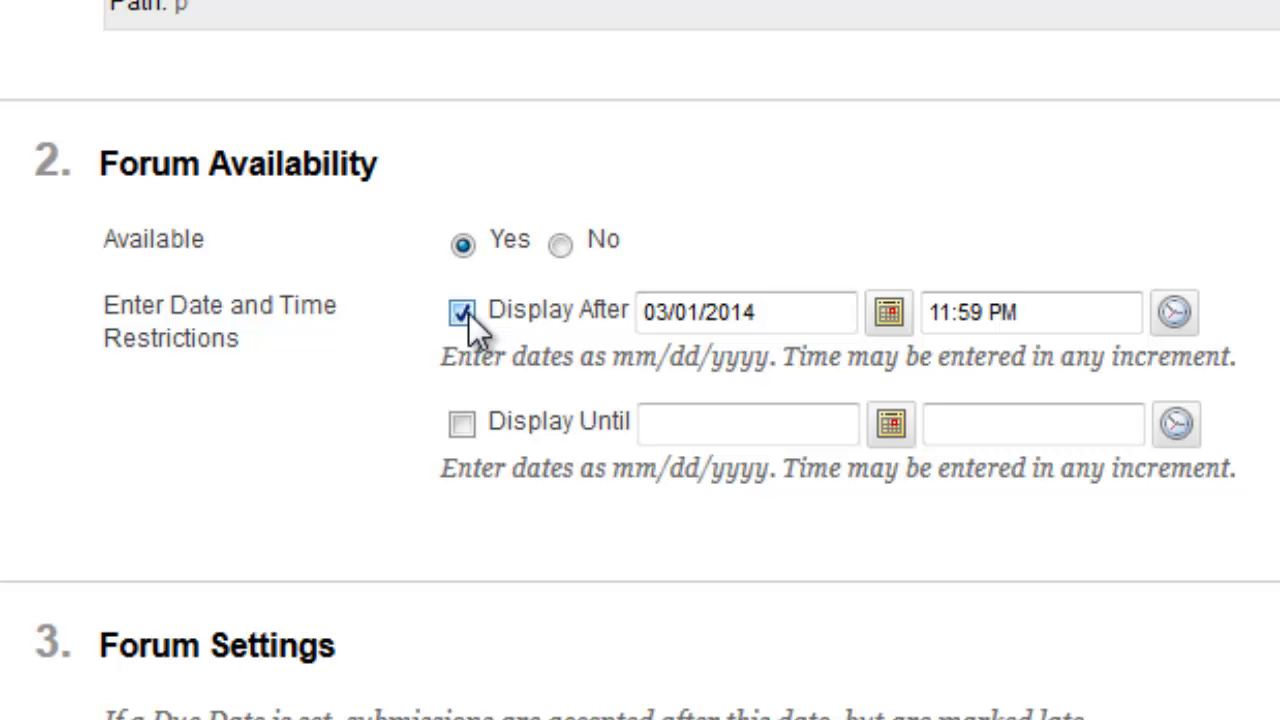
pyautogui.click(461, 427)
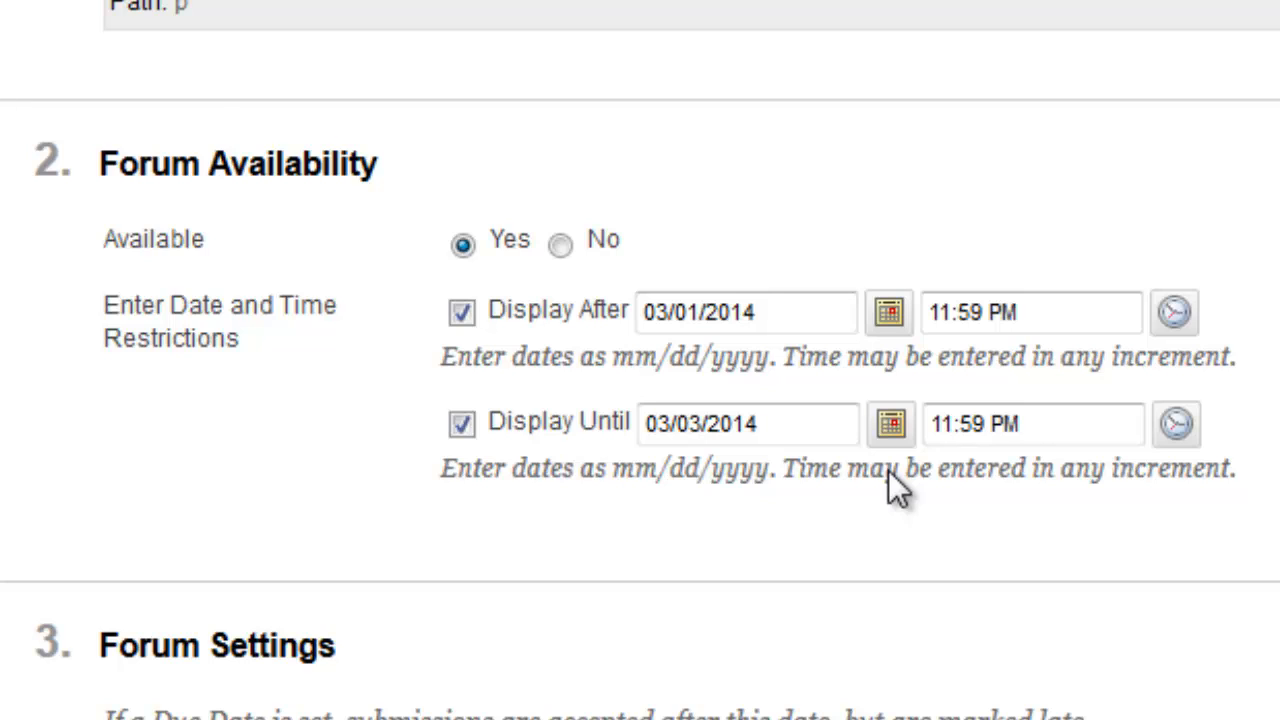
pyautogui.click(463, 316)
# Step: Set the forum settings to grade the discussion forum with 3 points possible
pyautogui.scroll(-2, 533, 429)
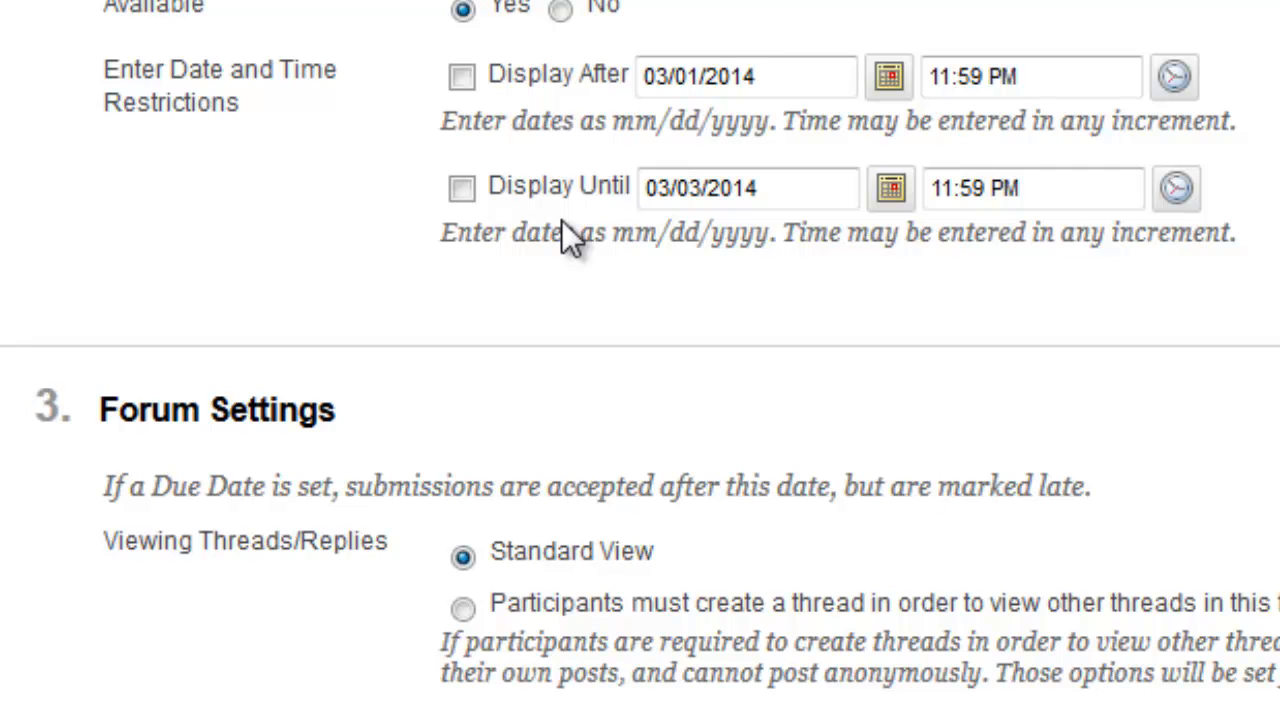
pyautogui.scroll(-2, 566, 262)
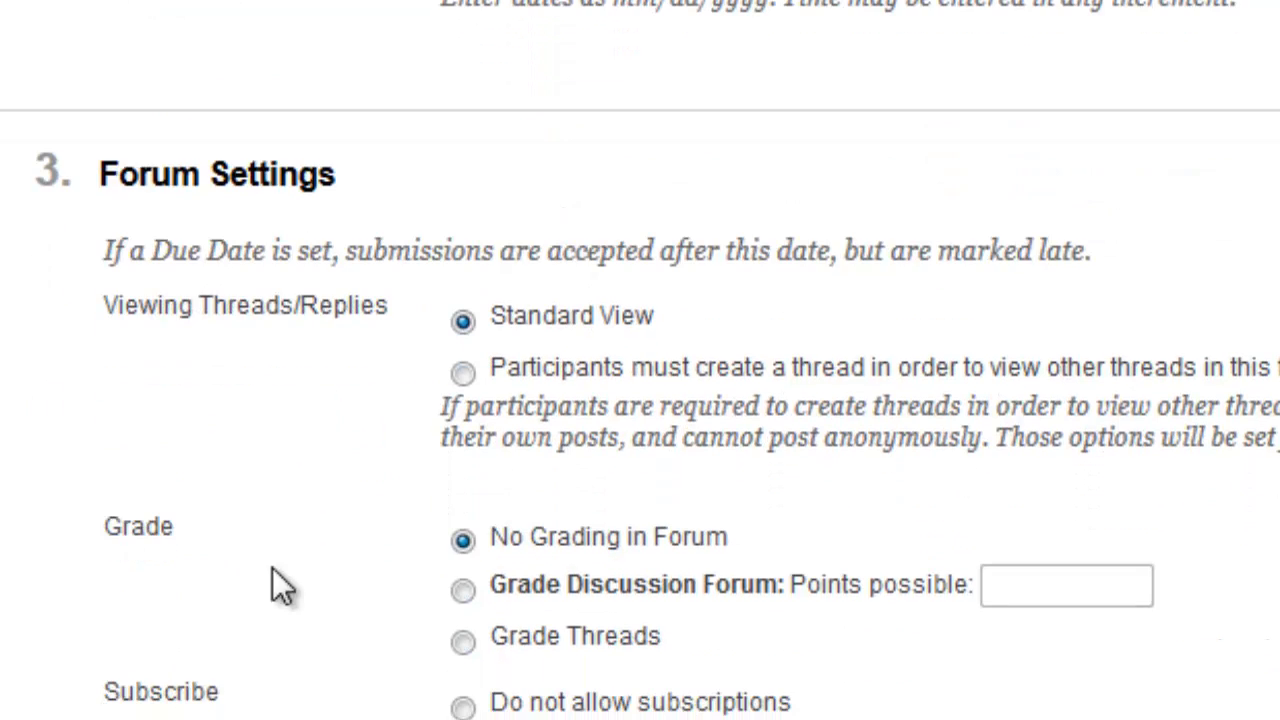
pyautogui.scroll(-2, 396, 625)
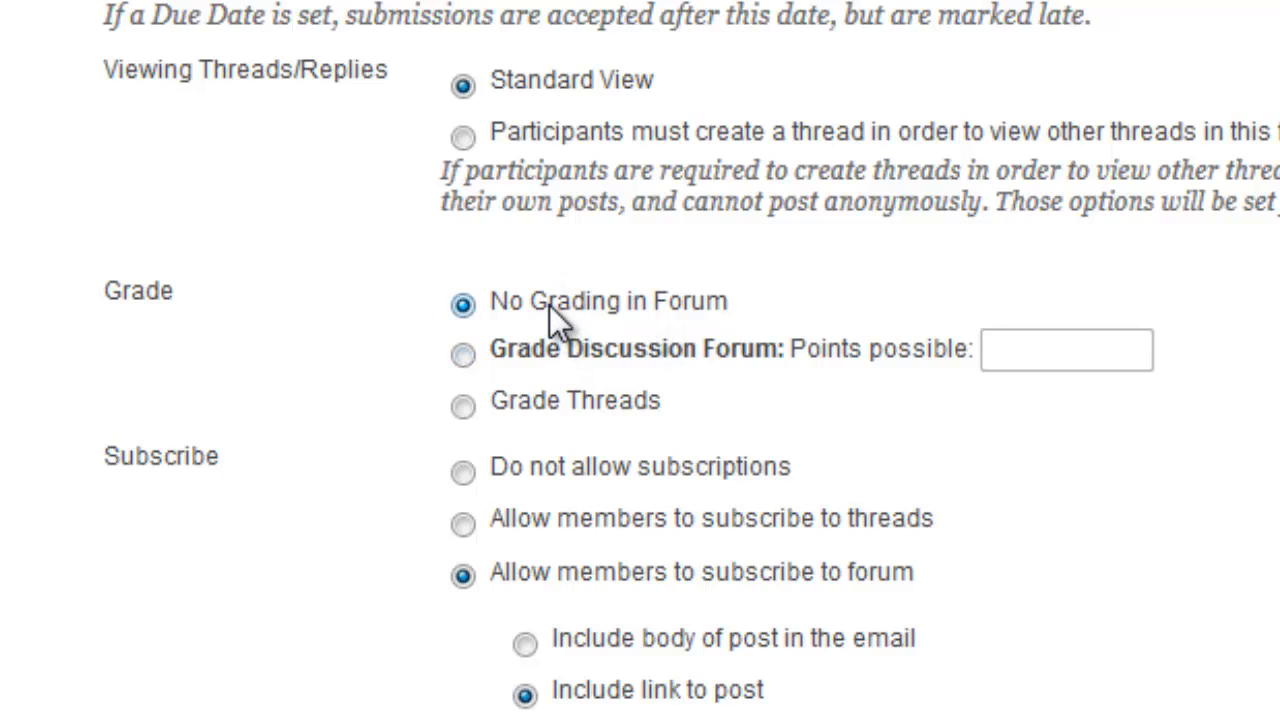
pyautogui.click(463, 356)
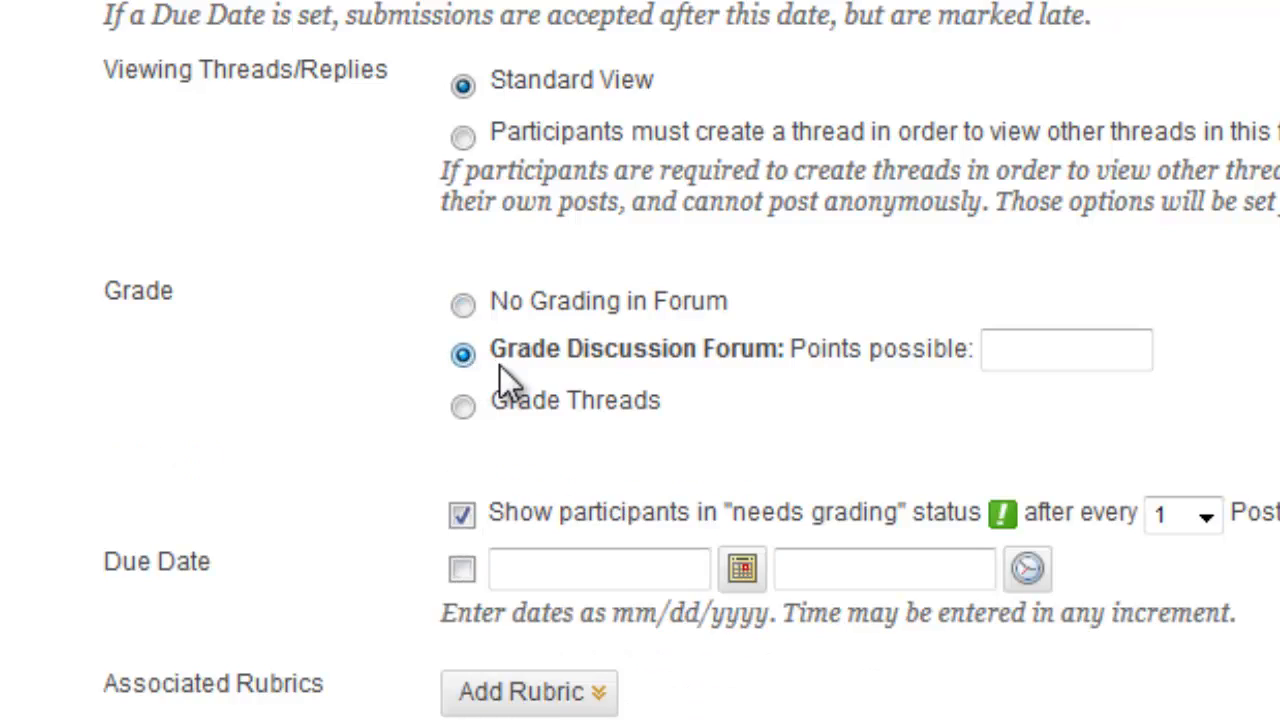
pyautogui.click(1047, 347)
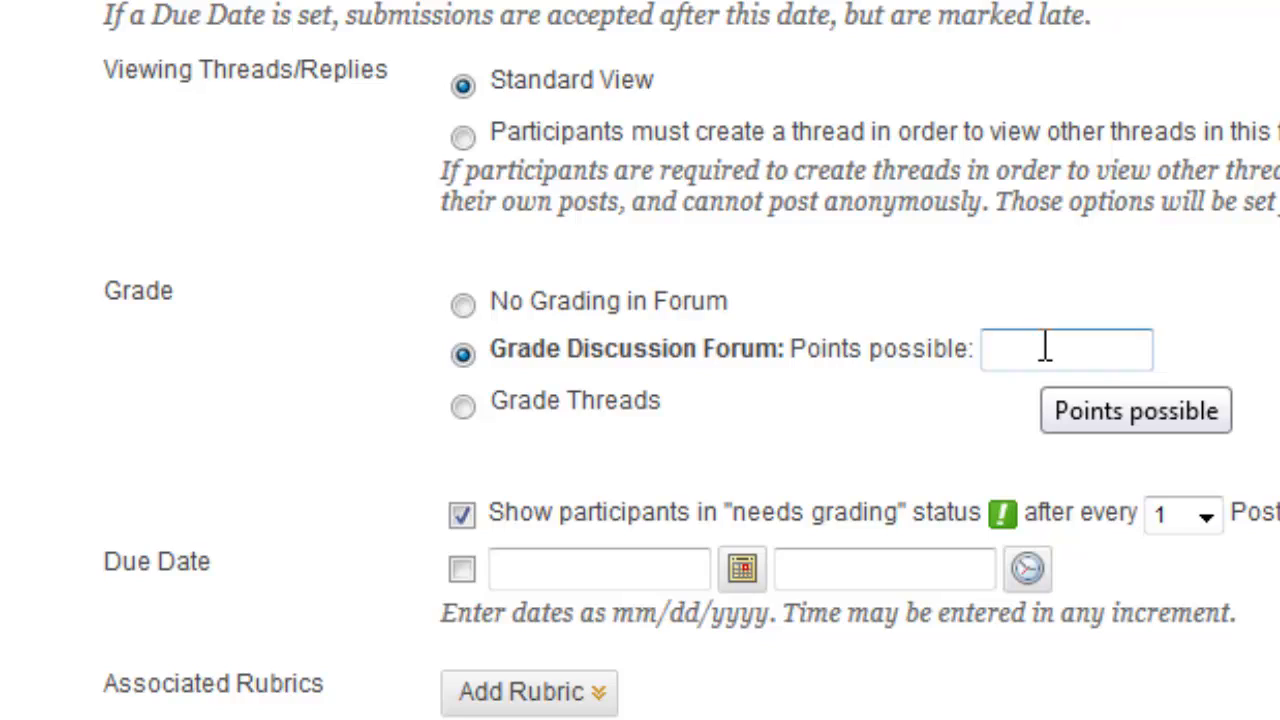
pyautogui.write('3')
pyautogui.click(1233, 368)
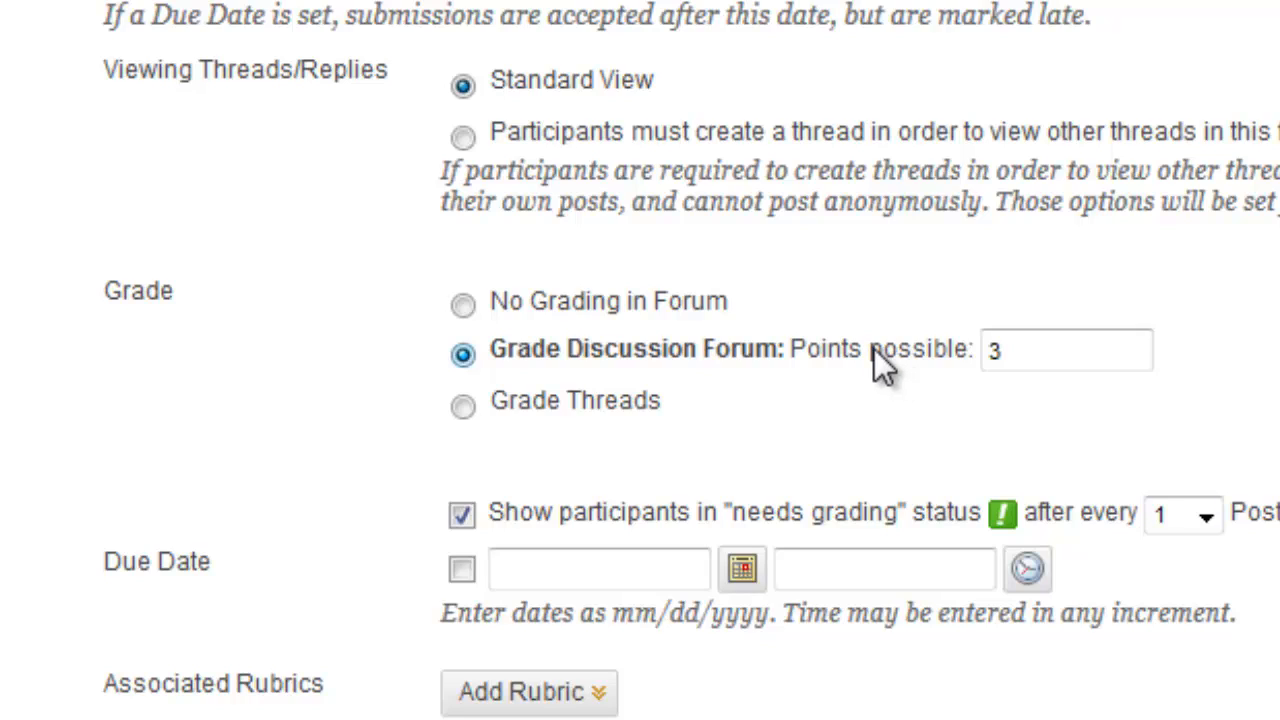
# Step: Try allowing authors to delete their own posts in the forum's Create and Edit settings, and clear the option again
pyautogui.scroll(-3, 876, 352)
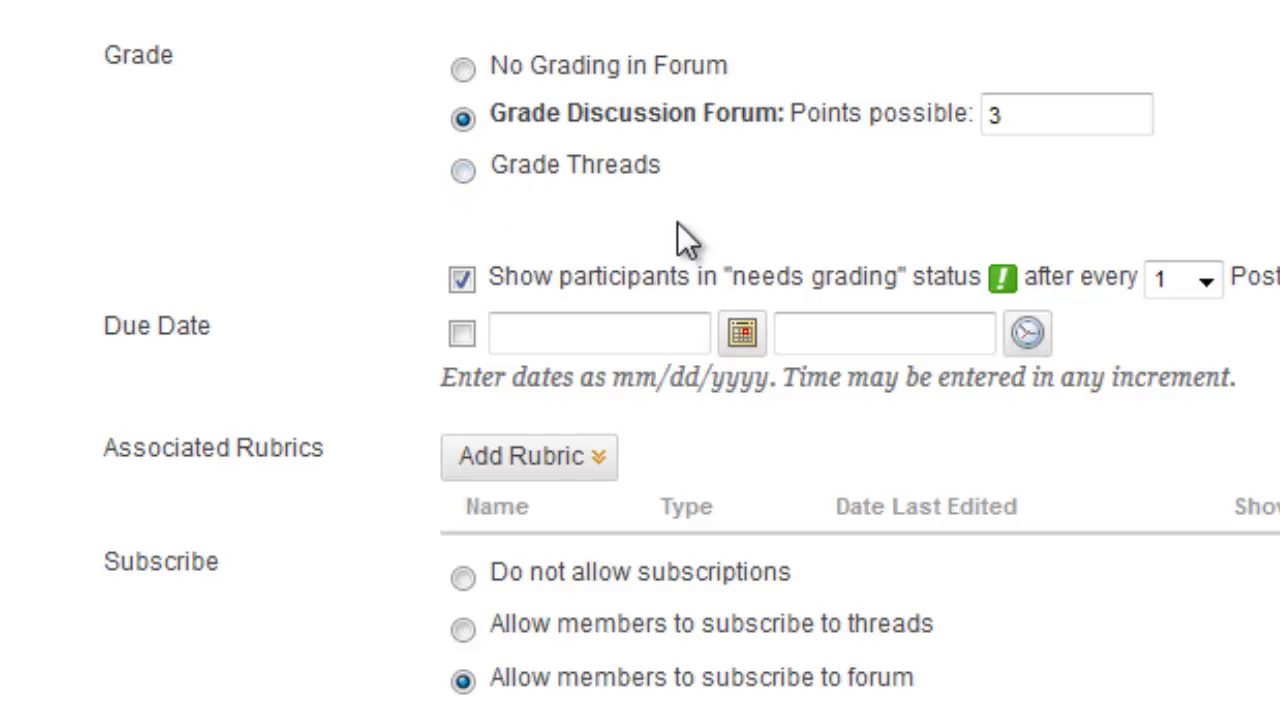
pyautogui.scroll(-3, 800, 300)
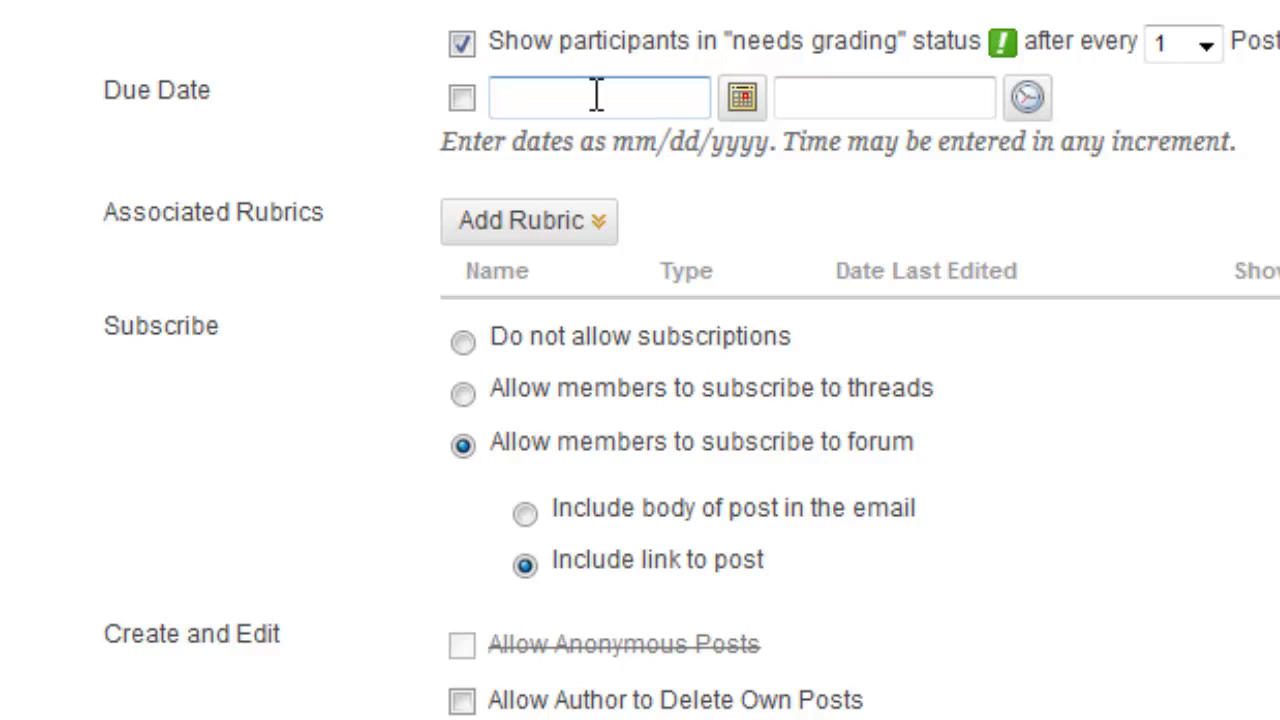
pyautogui.scroll(-2, 725, 499)
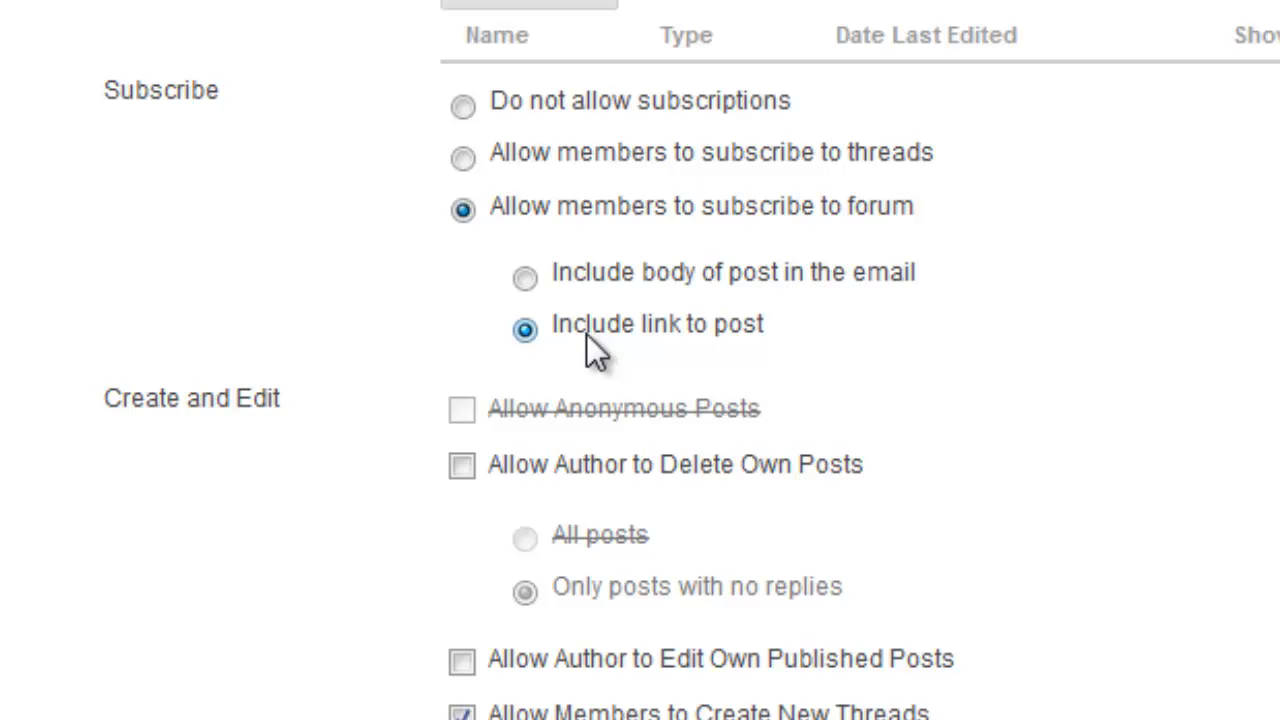
pyautogui.scroll(-2, 586, 333)
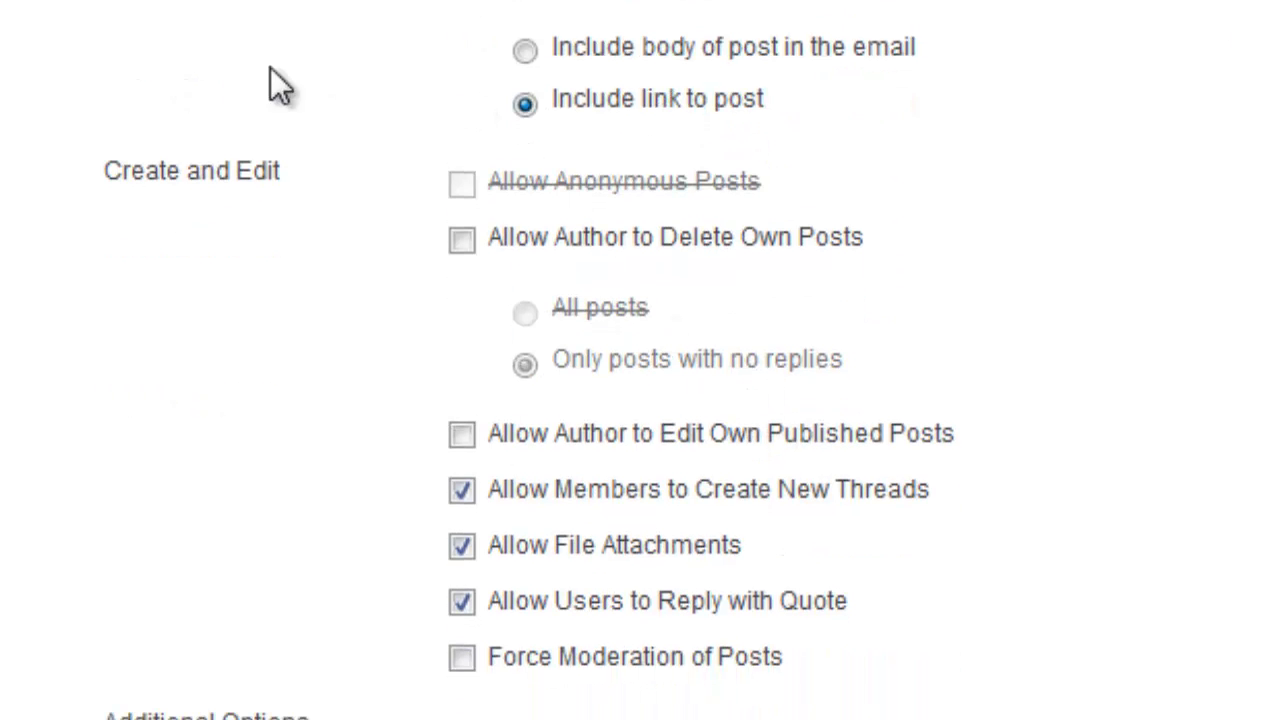
pyautogui.click(456, 245)
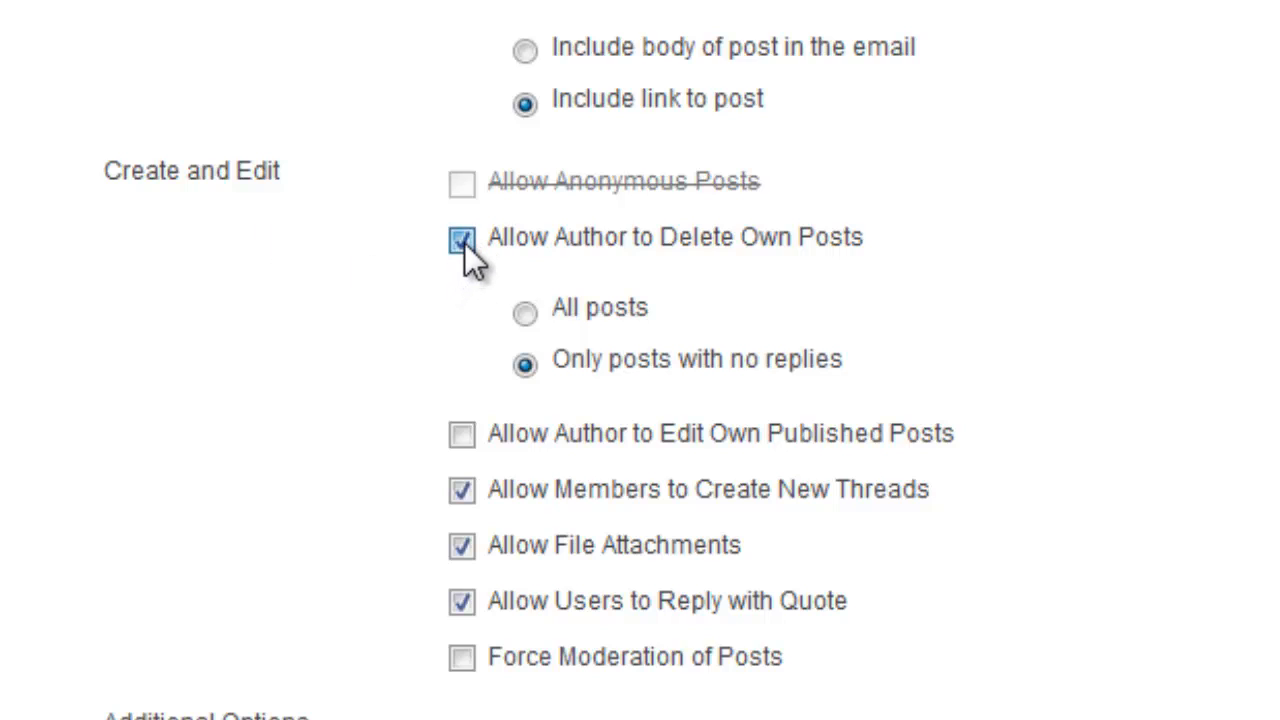
pyautogui.click(462, 240)
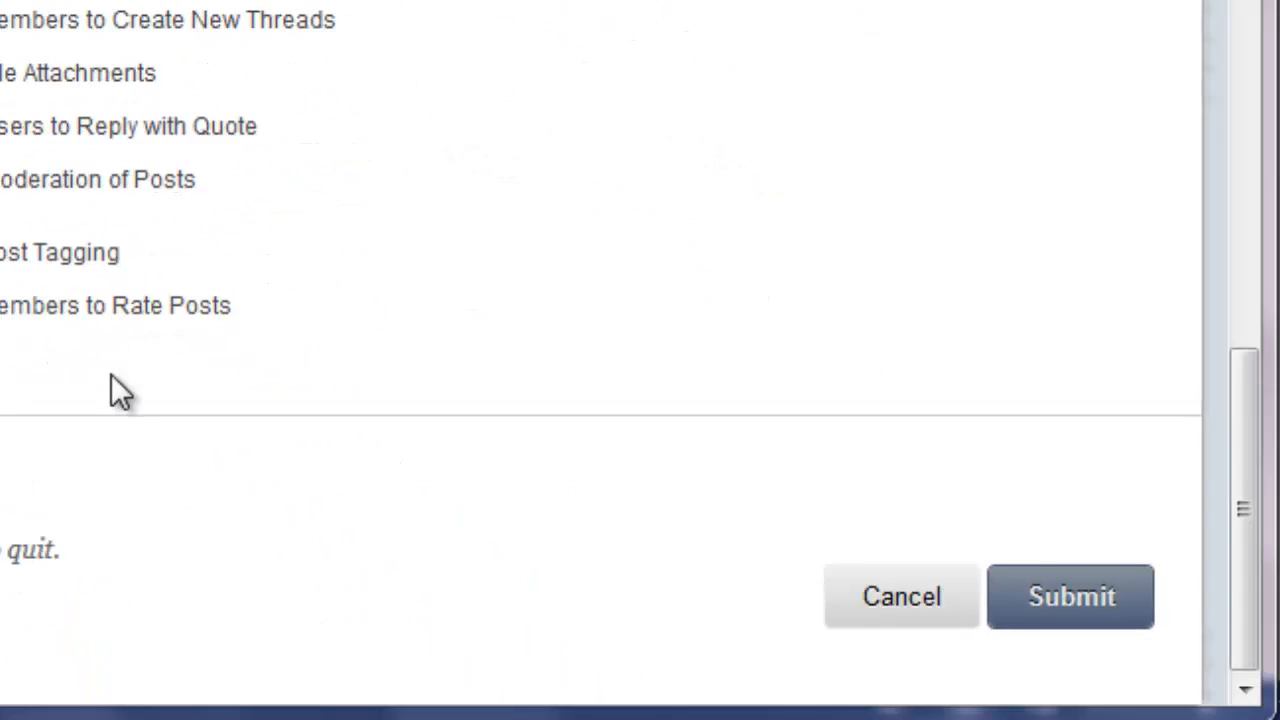
# Step: Submit the new "Week 3: How to Create Forums" forum and move it between Week 4 Group Topic 2 and Week 5 Group Topic 1
pyautogui.click(1035, 603)
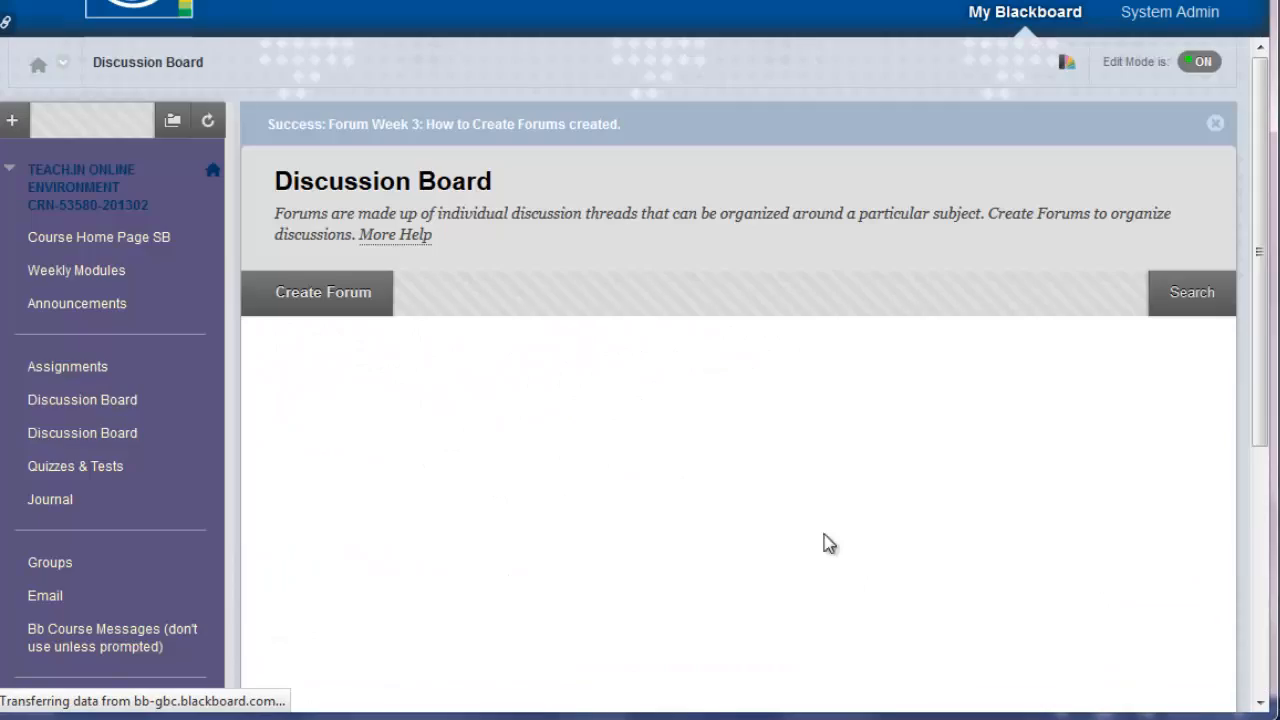
pyautogui.scroll(-10, 651, 490)
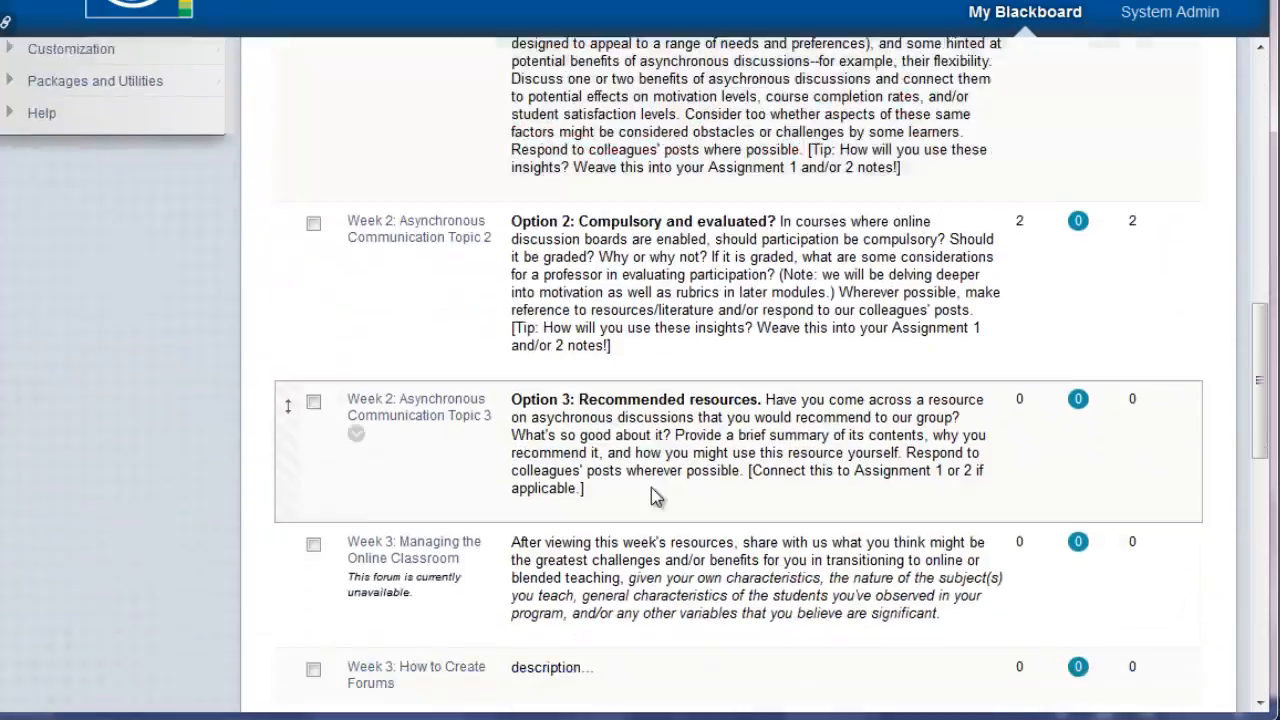
pyautogui.scroll(-3, 686, 453)
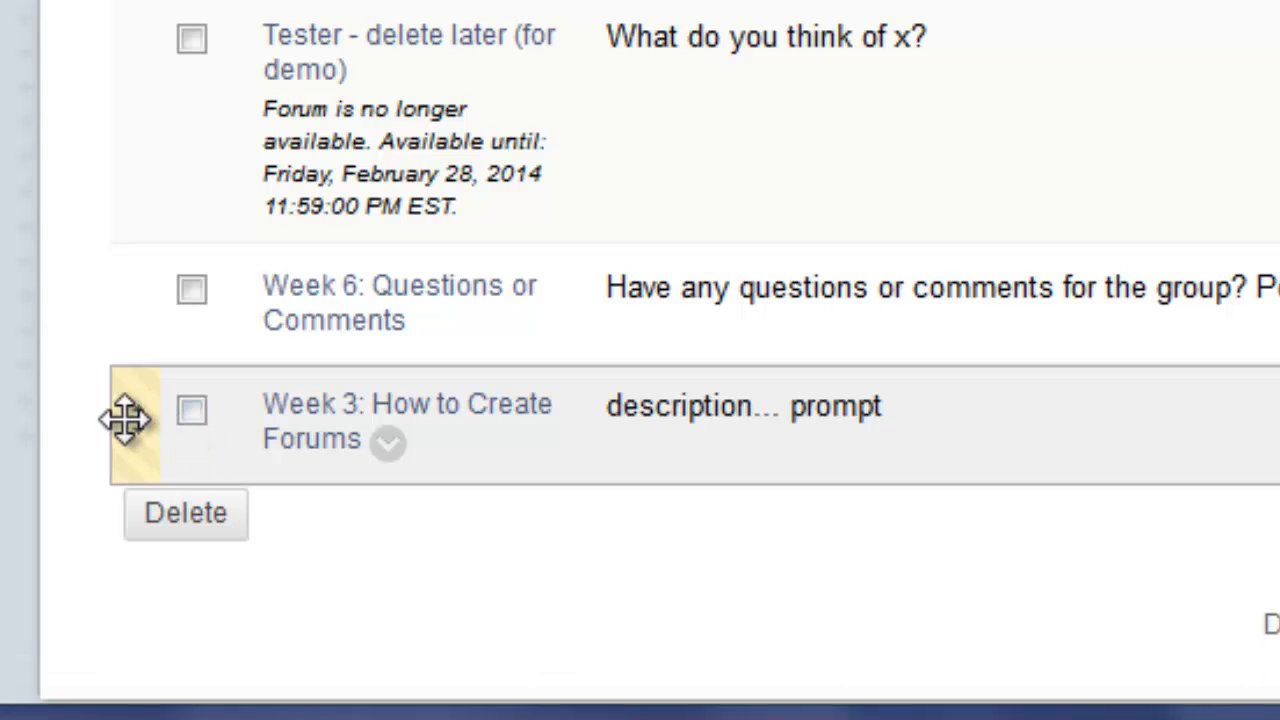
pyautogui.moveTo(134, 428); pyautogui.dragTo(140, 300)
pyautogui.moveTo(143, 158); pyautogui.dragTo(103, 400)
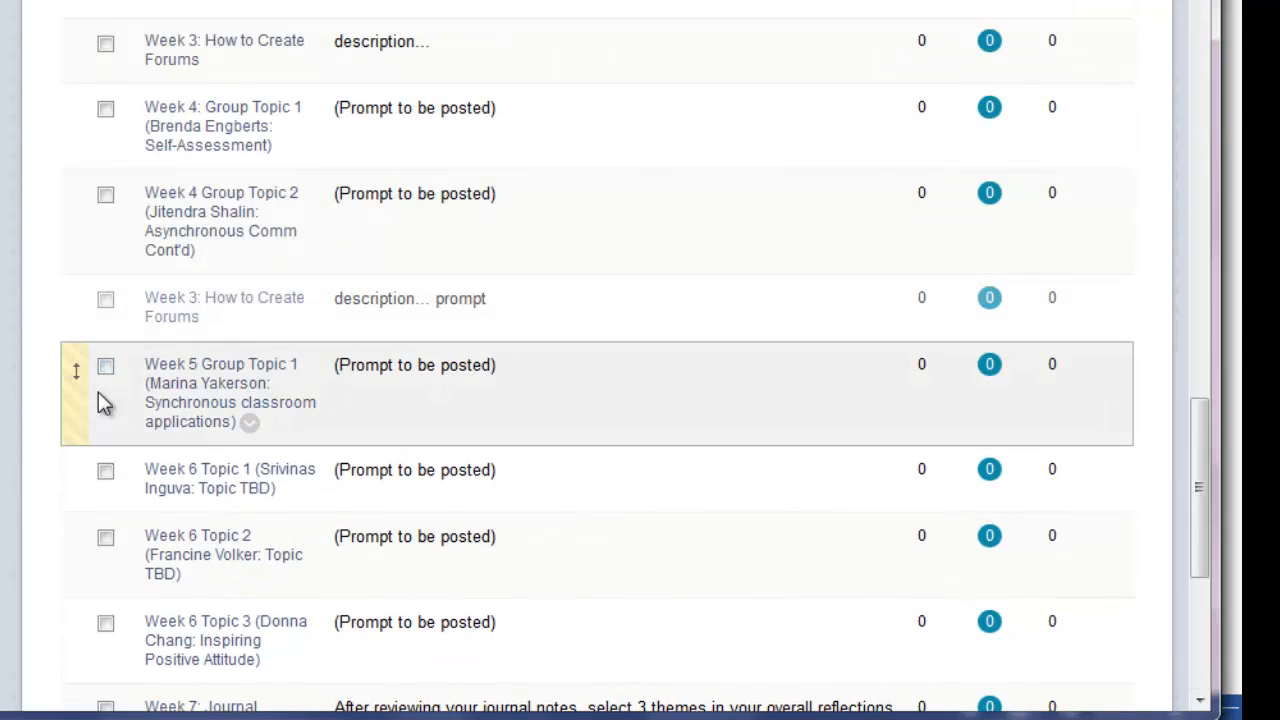